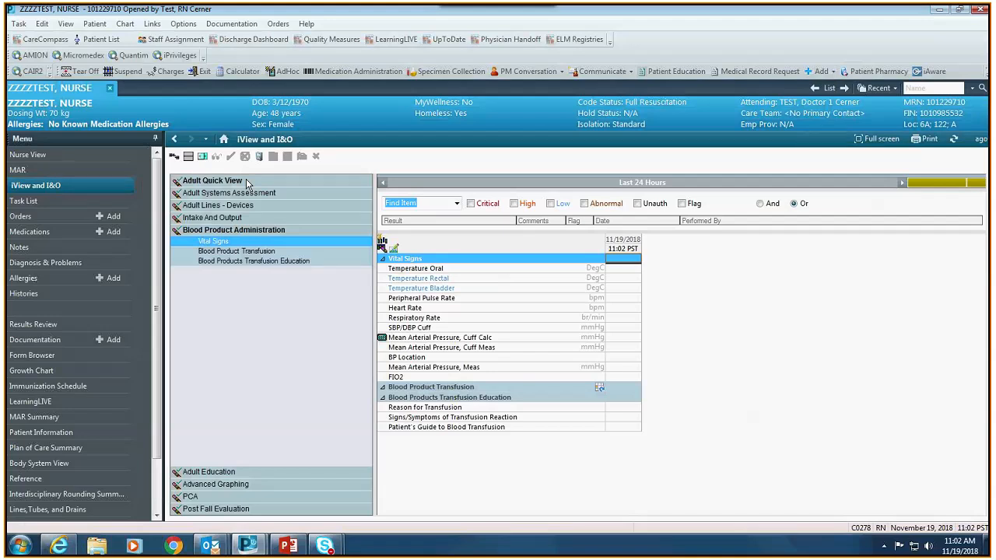
- Expand the Adult Systems Assessment, Lines - Devices, Intake And Output, Blood Product and Adult Education bands
left_click(248, 184)
left_click(272, 421)
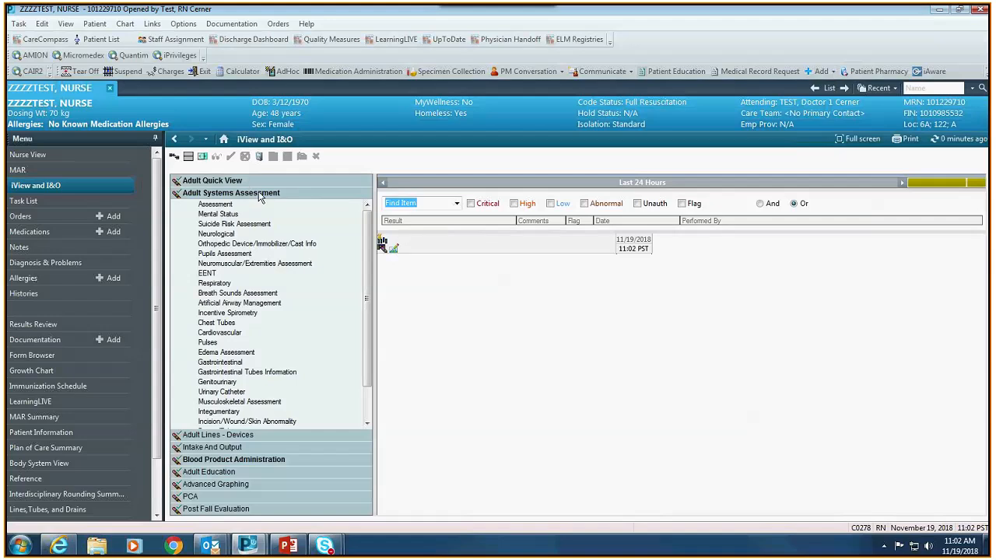
left_click(279, 434)
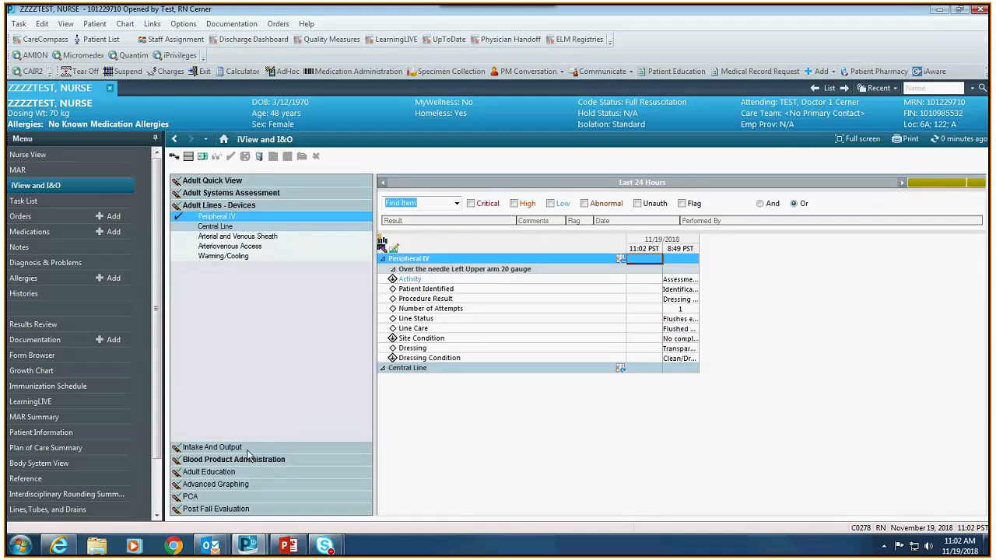
left_click(247, 449)
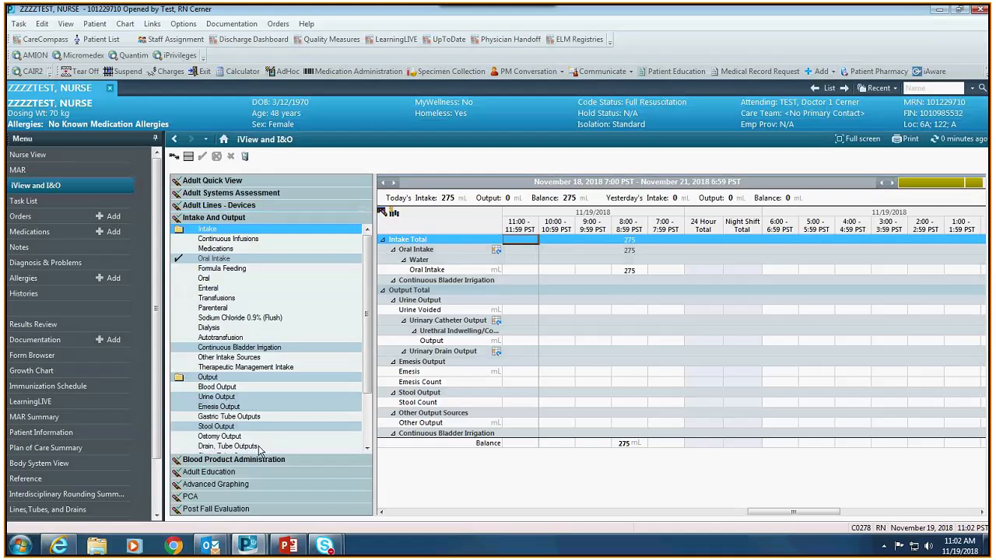
left_click(264, 461)
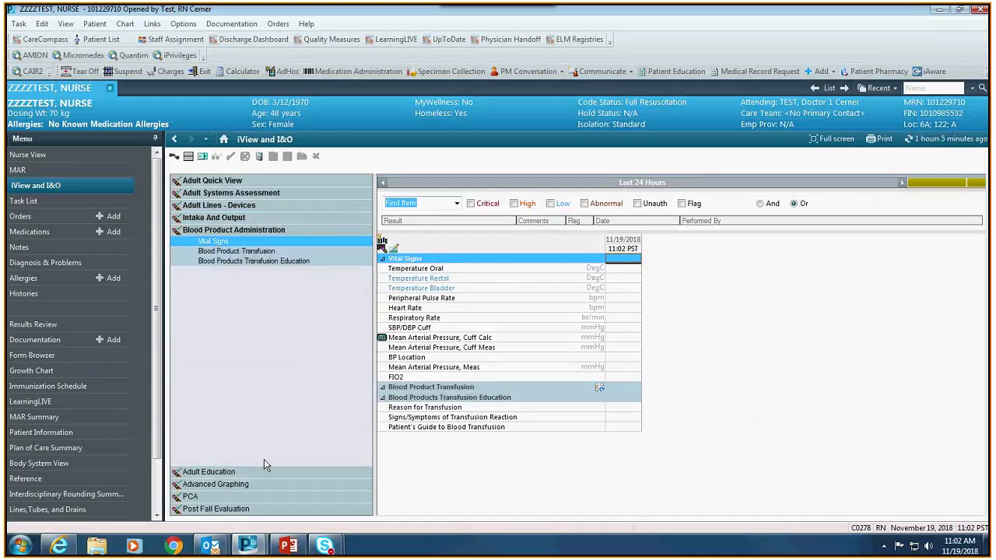
left_click(227, 472)
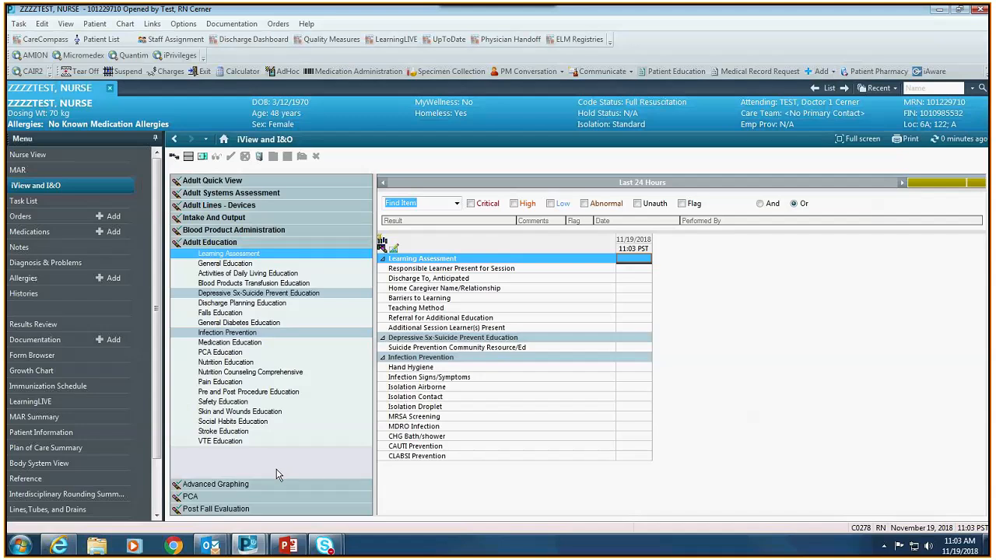
- Open the Navigator Bands settings and scroll the available band types down to preop checklist
left_click(66, 24)
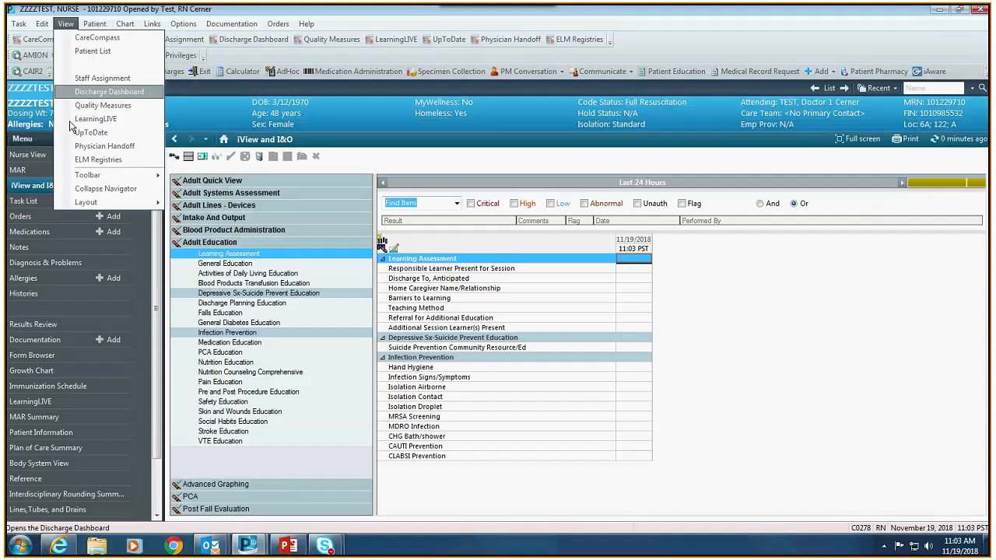
mouse_move(86, 202)
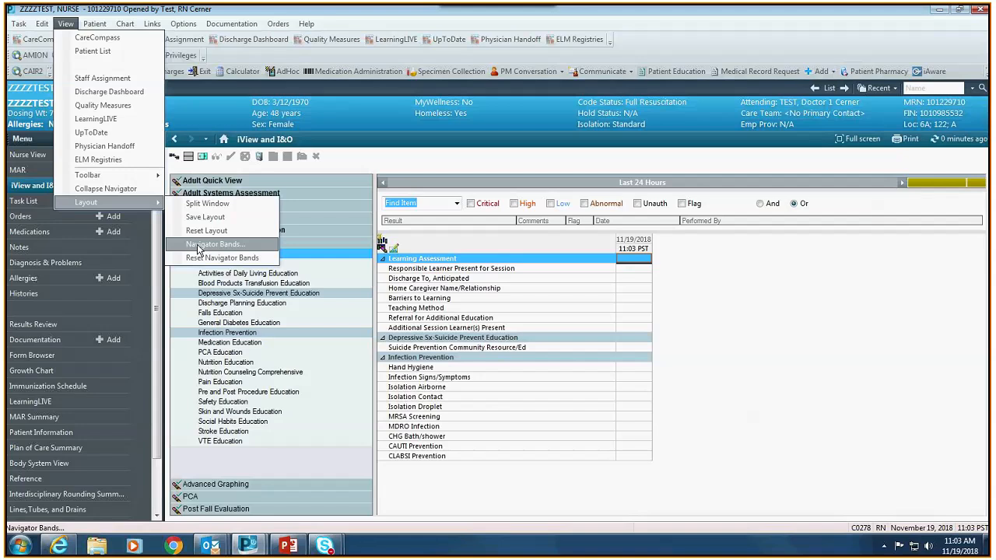
left_click(198, 247)
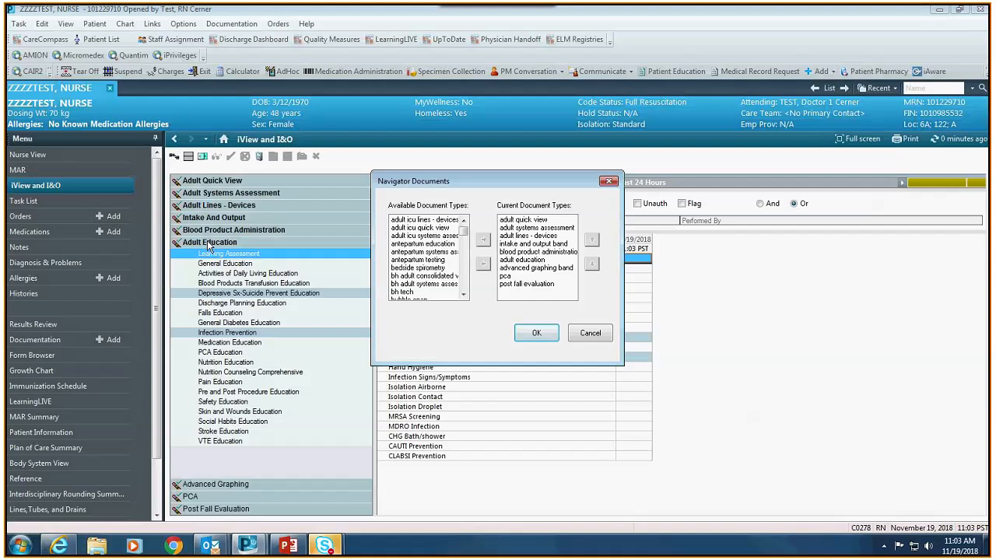
left_click(464, 296)
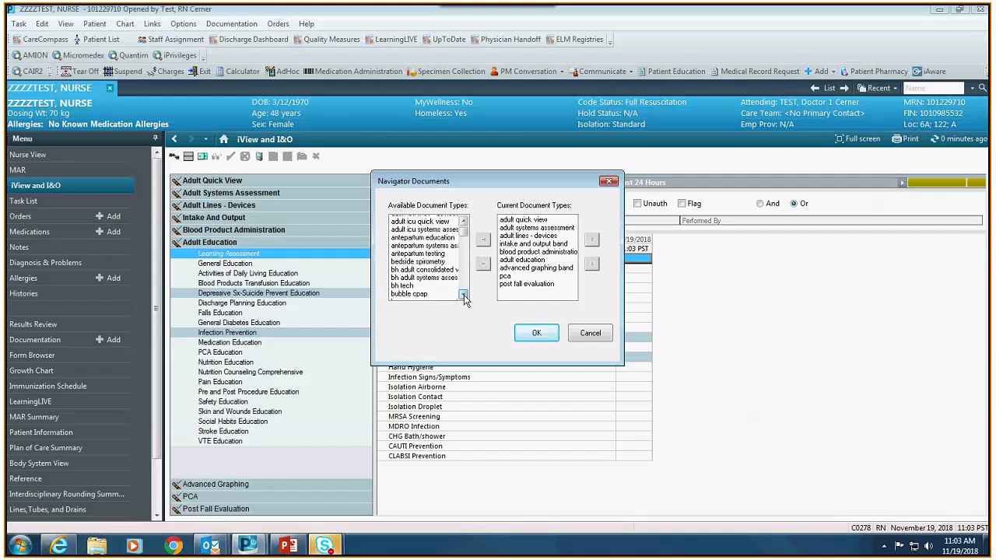
left_click(464, 296)
left_click(464, 296)
left_click(464, 296)
left_click(464, 296)
left_click(464, 296)
left_click(464, 295)
left_click(464, 296)
left_click(464, 296)
left_click(464, 296)
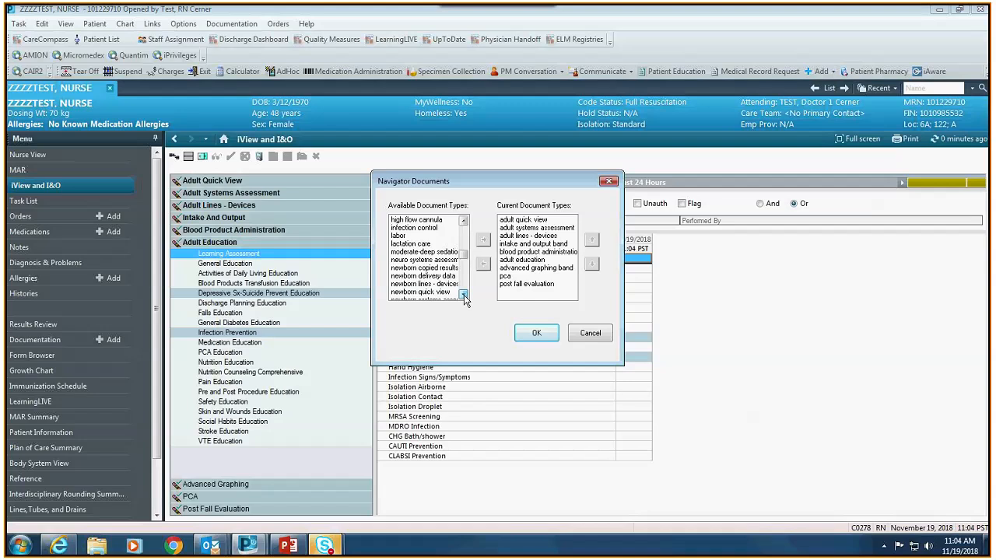
left_click(464, 296)
left_click(464, 296)
left_click(464, 296)
left_click(464, 296)
left_click(463, 296)
left_click(464, 296)
left_click(463, 295)
left_click(464, 296)
left_click(463, 296)
left_click(463, 295)
left_click(464, 296)
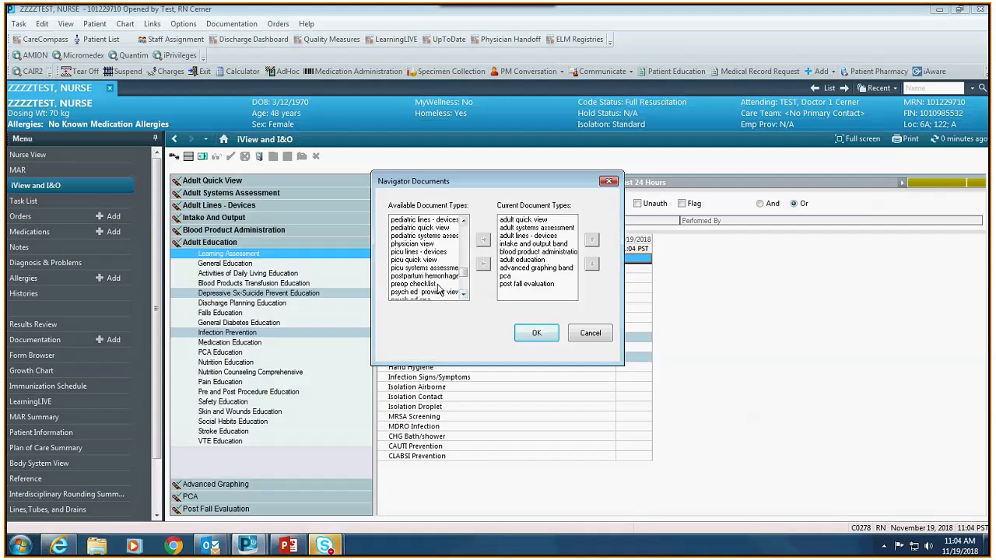
- Add preop checklist to the current bands, confirm the change and acknowledge the restart notice
left_click(424, 284)
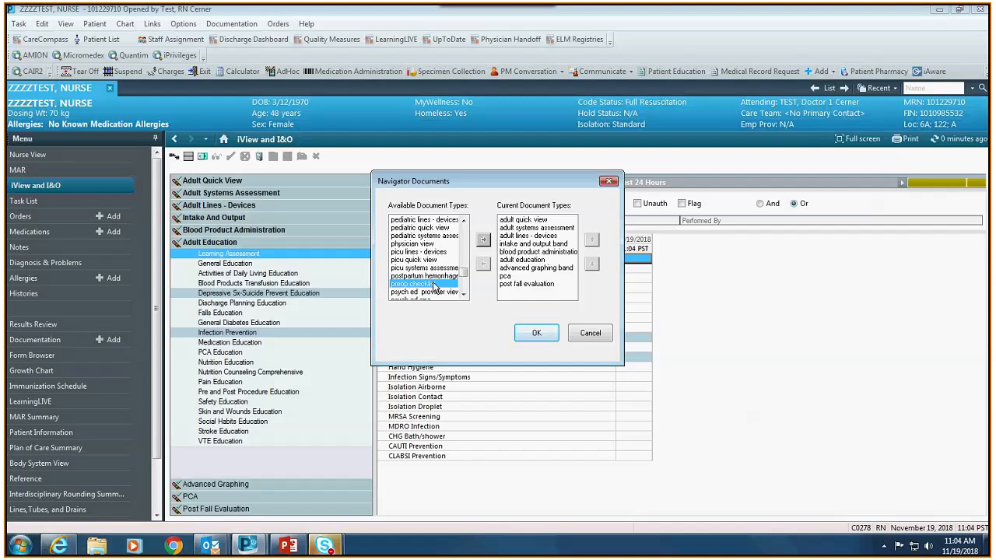
left_click(483, 242)
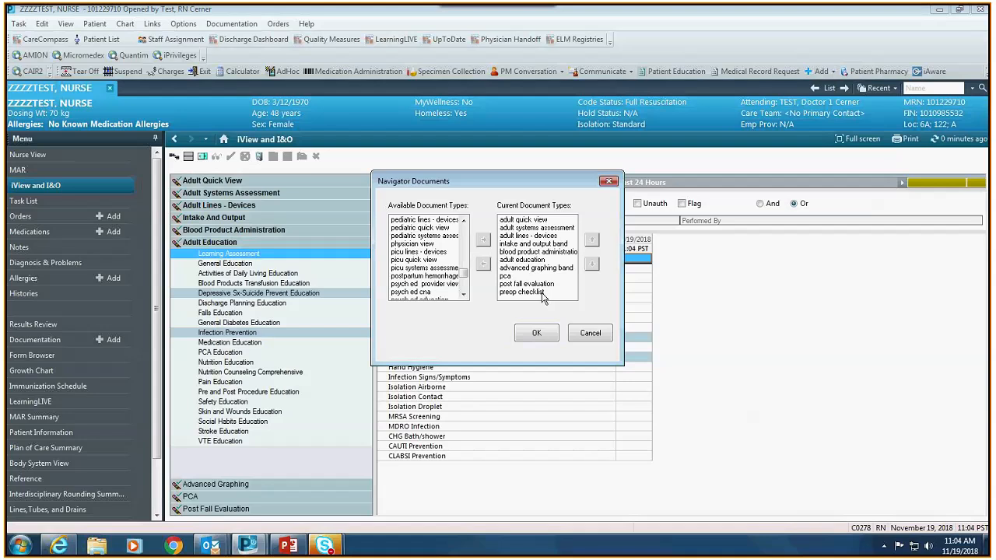
left_click(536, 335)
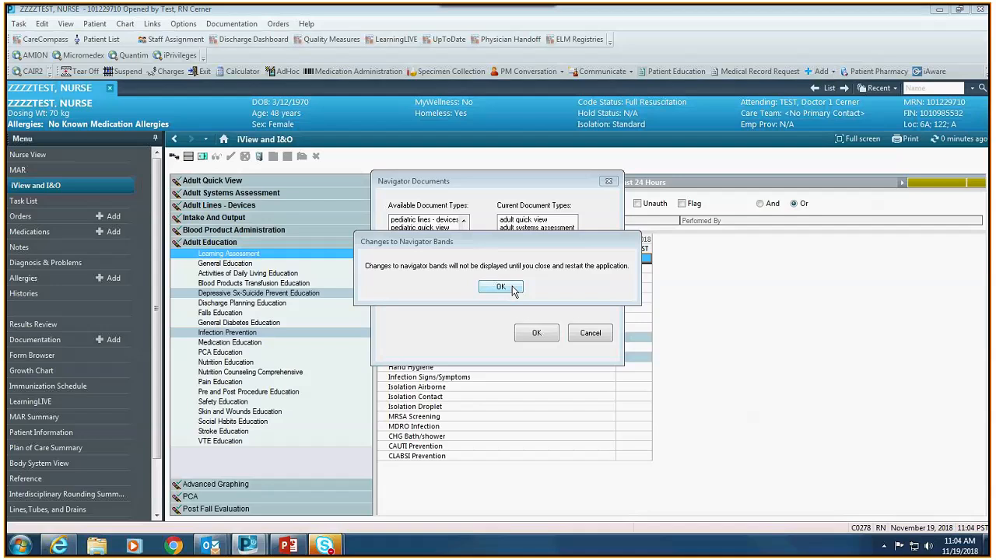
left_click(513, 290)
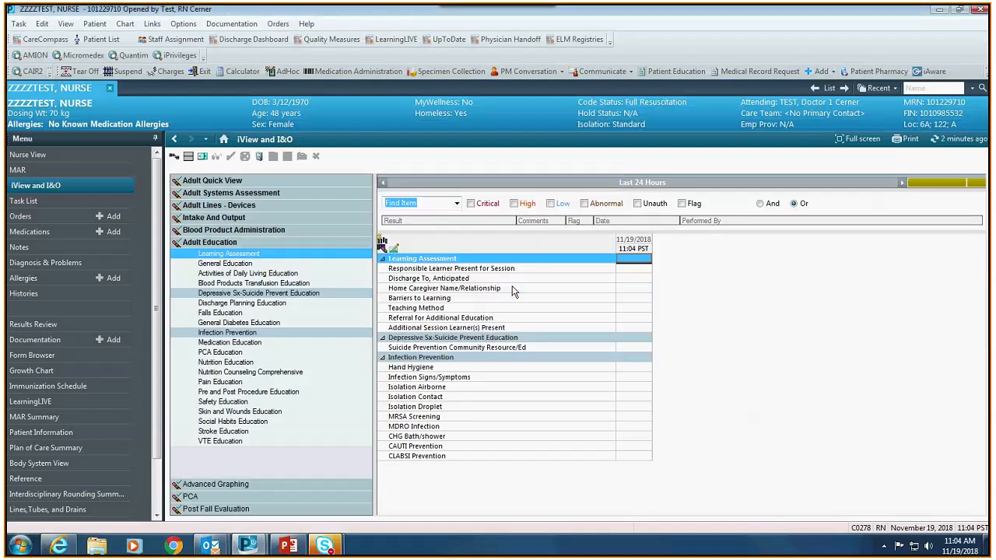
- Reopen the third patient's chart, dismiss the Restraint Alert, and return to iView and I&O
left_click(110, 91)
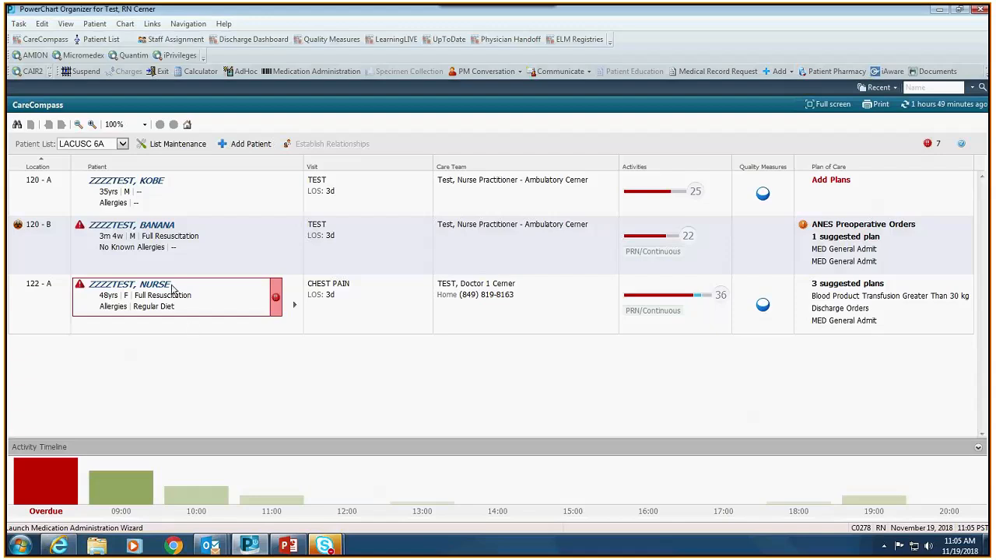
mouse_move(165, 288)
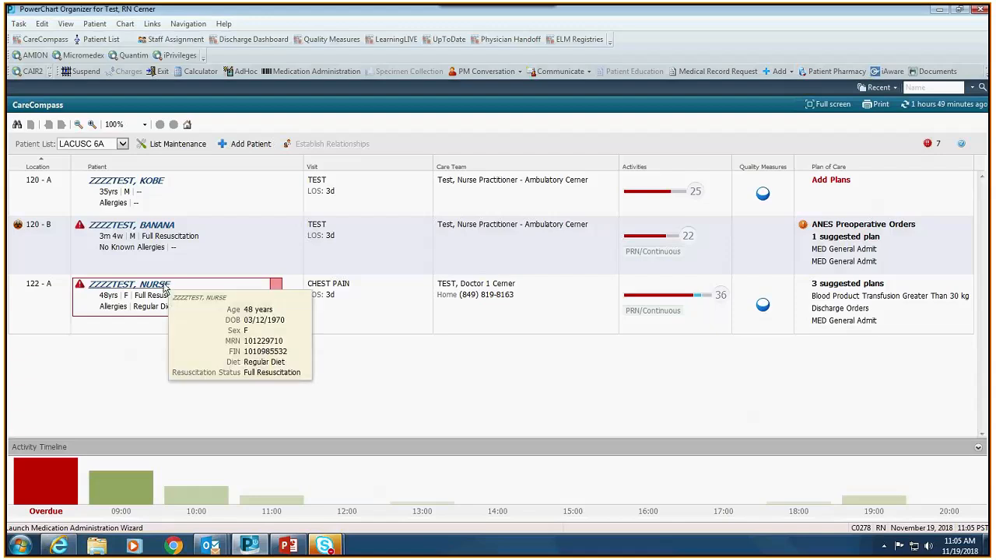
left_click(165, 288)
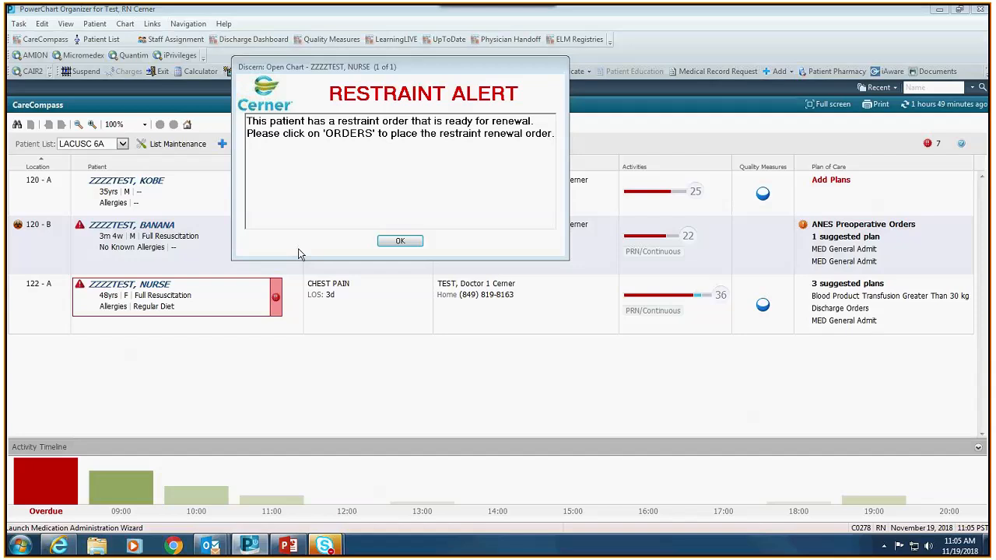
left_click(385, 242)
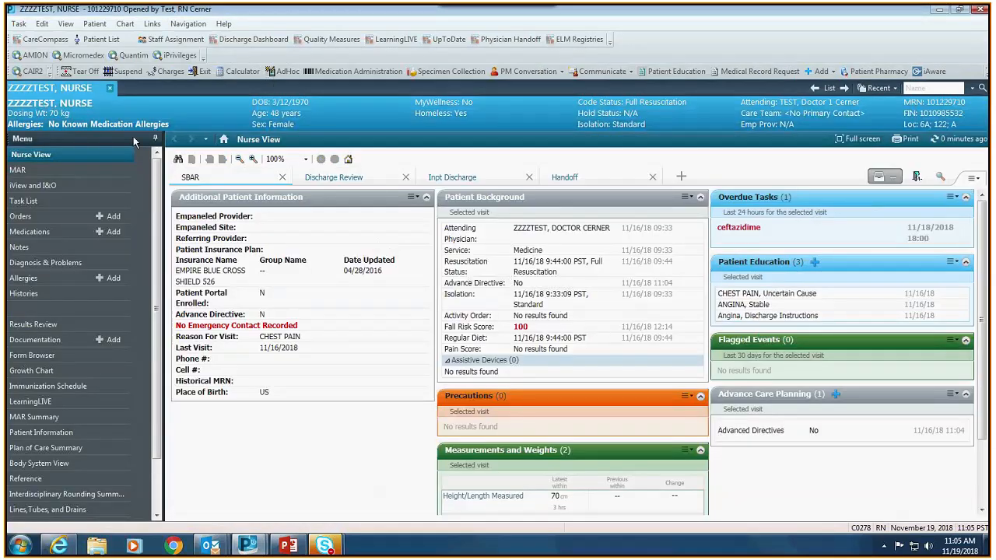
left_click(78, 186)
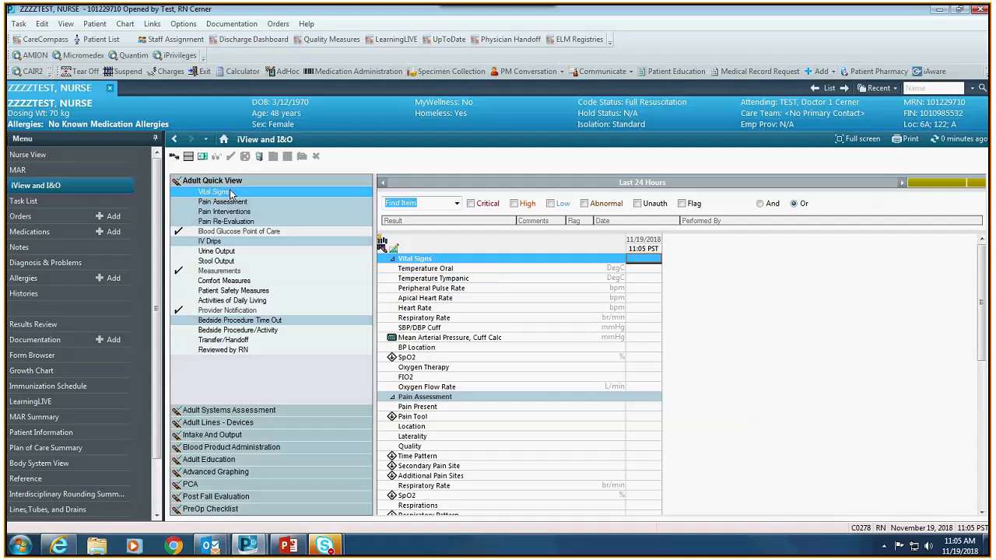
- Chart oral temperature 38, heart rate 88 and respiratory rate 20 in the 11:06 column
left_click(653, 261)
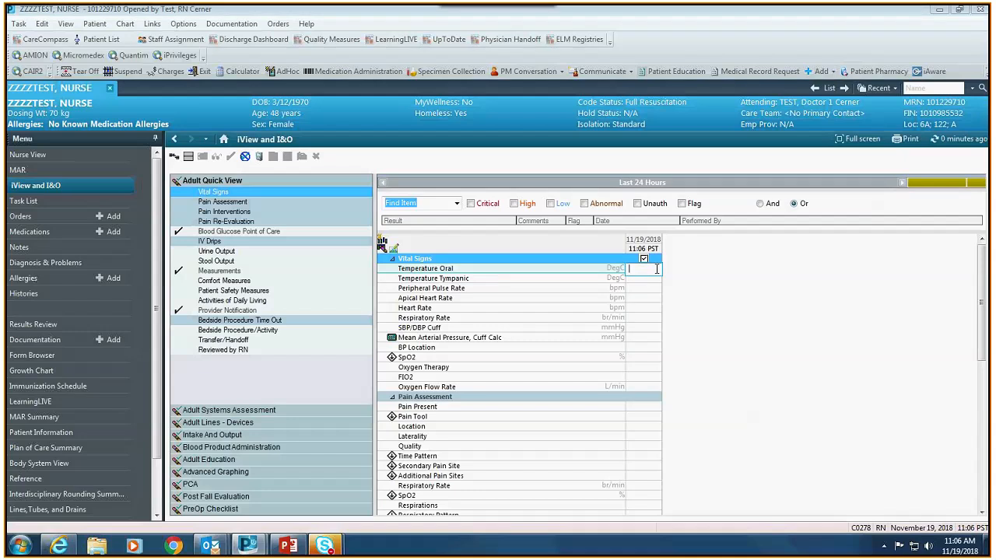
type("38")
left_click(657, 286)
left_click(659, 300)
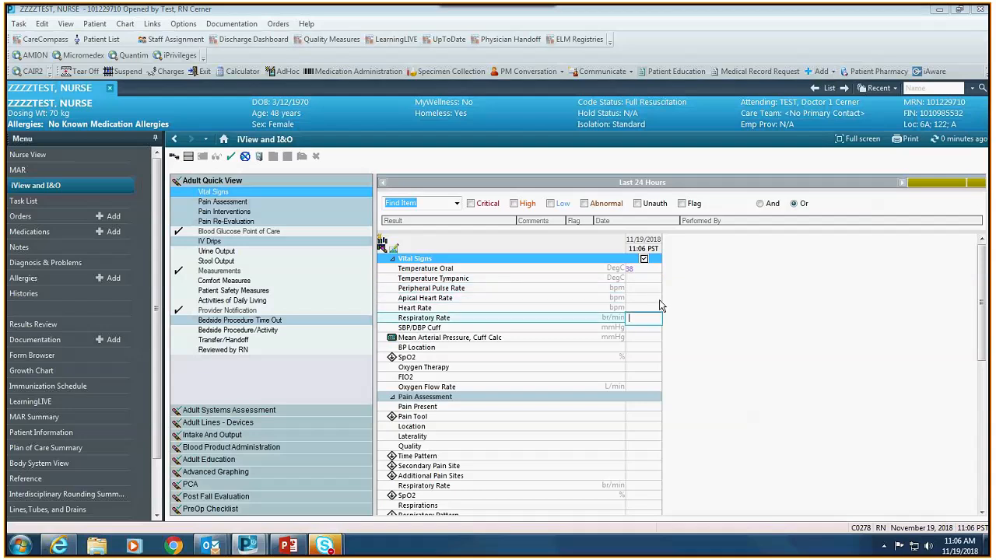
left_click(649, 308)
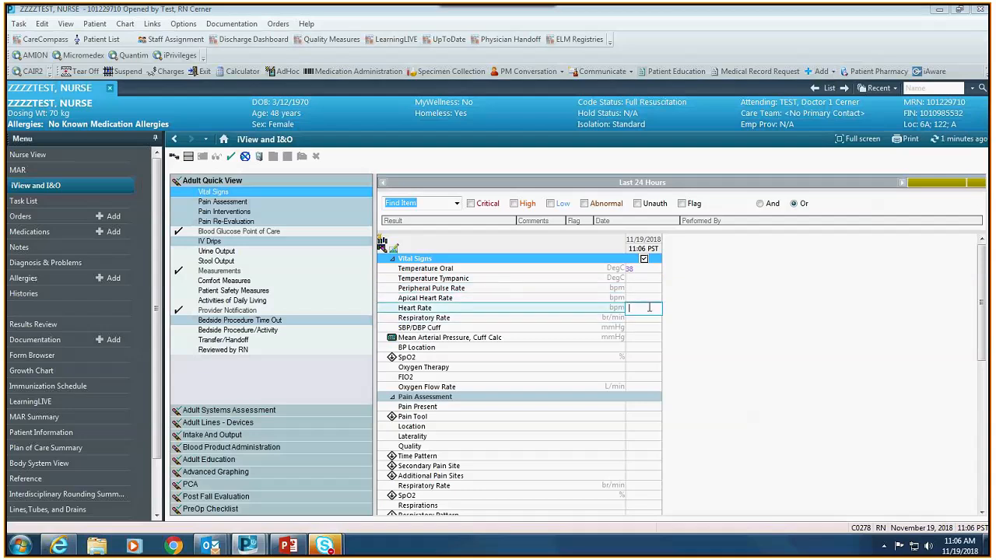
type("88")
key("Return")
type("20")
key("Return")
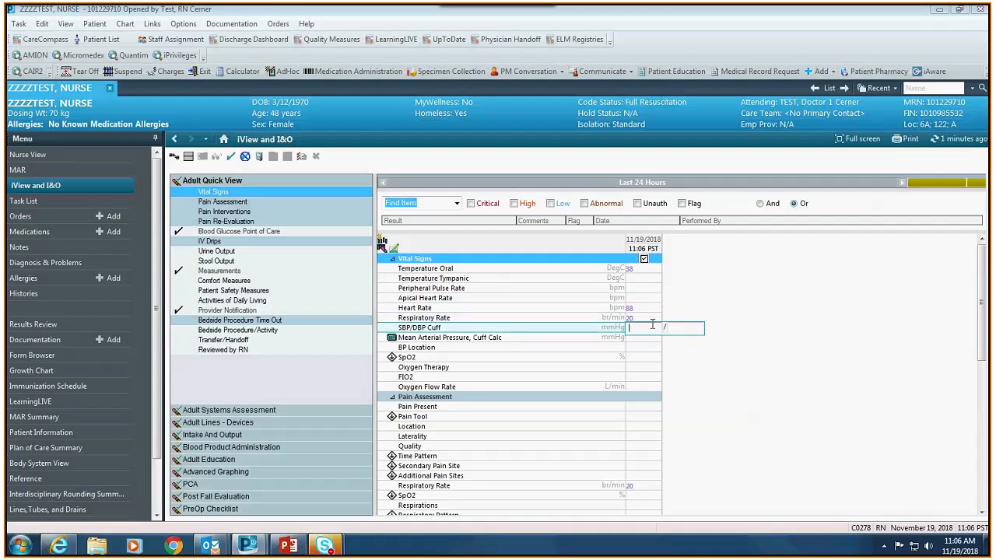
- Enter blood pressure 120/80 so the MAP calculates to 93
type("120")
key("Tab")
type("80")
mouse_move(393, 340)
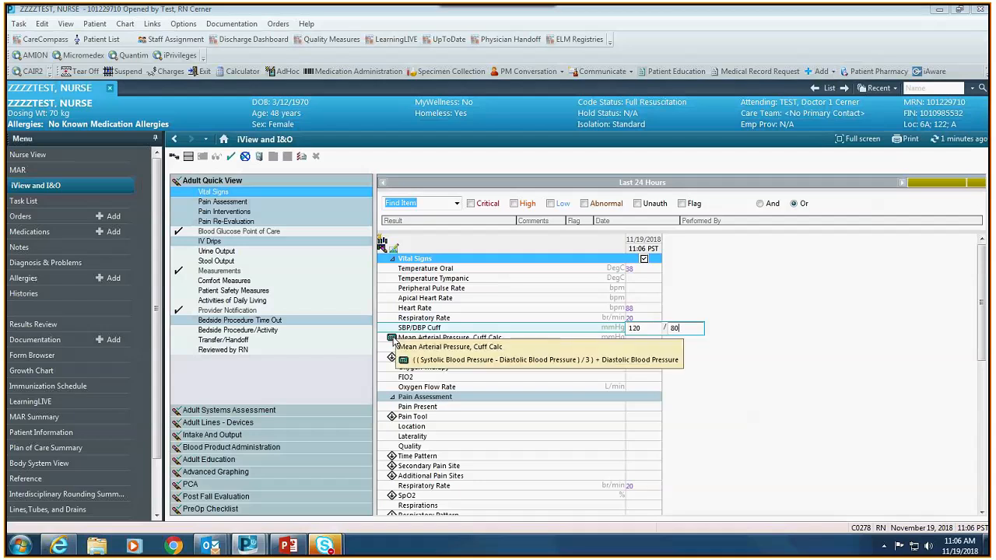
left_click(644, 336)
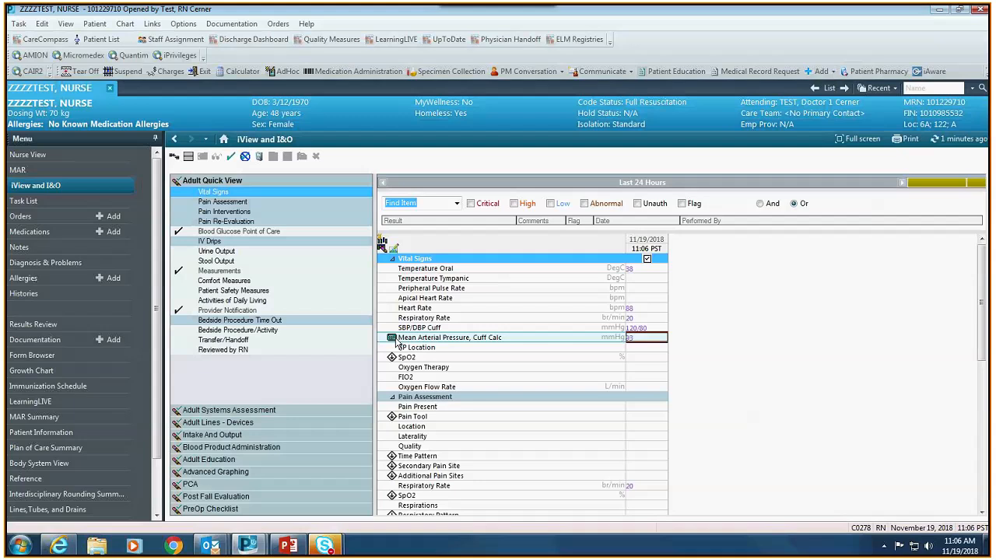
mouse_move(396, 343)
- Add an SpO2 of 98 to the 11:06 vitals and sign them
left_click(635, 357)
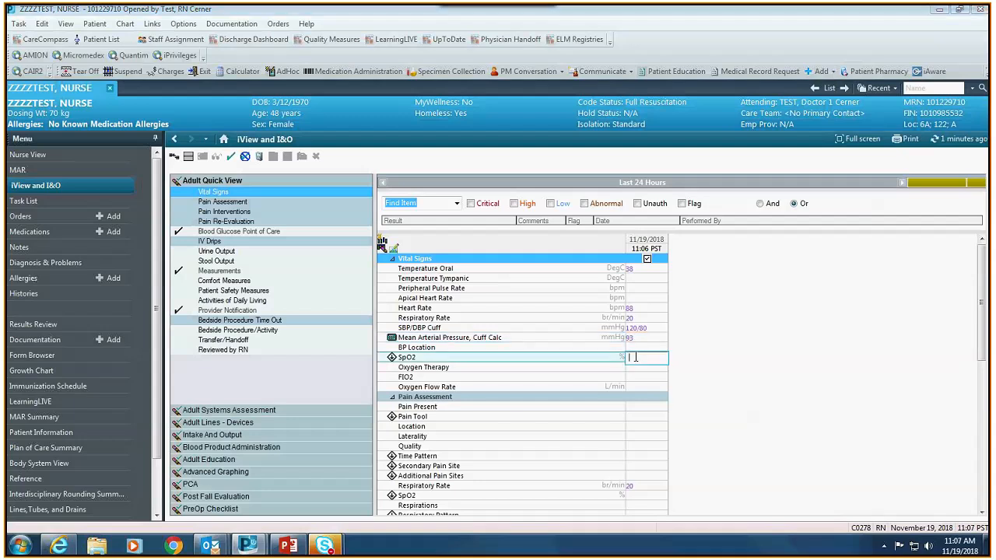
type("98")
key("Return")
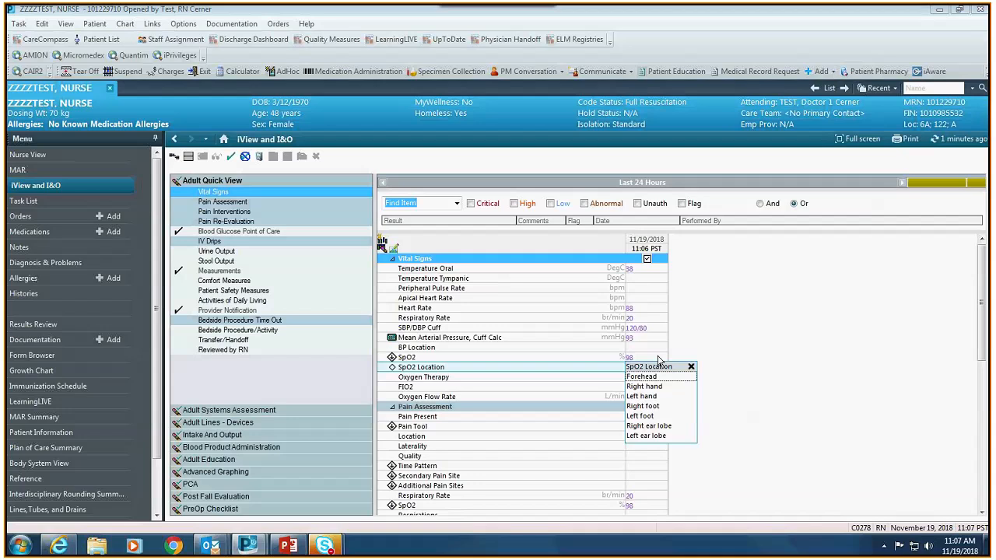
left_click(660, 395)
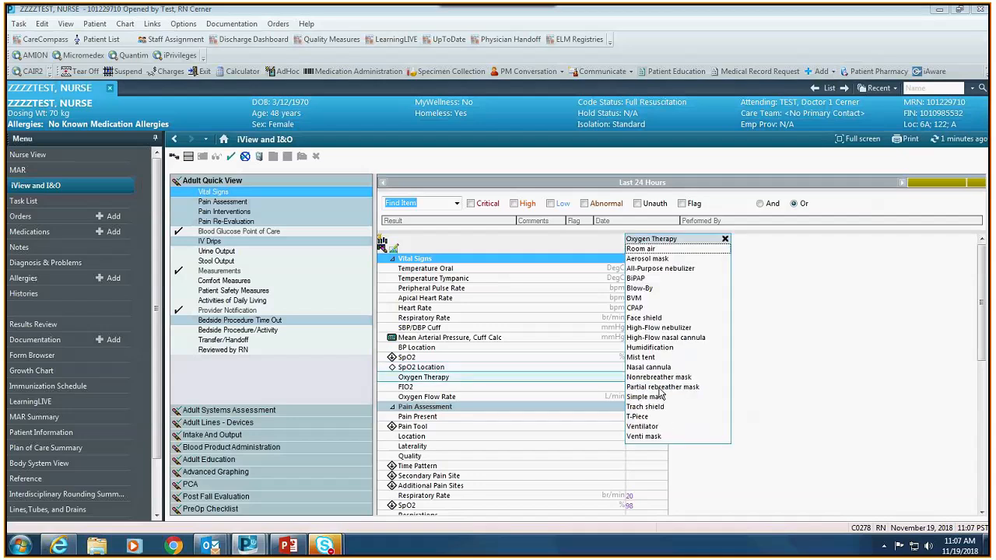
left_click(757, 405)
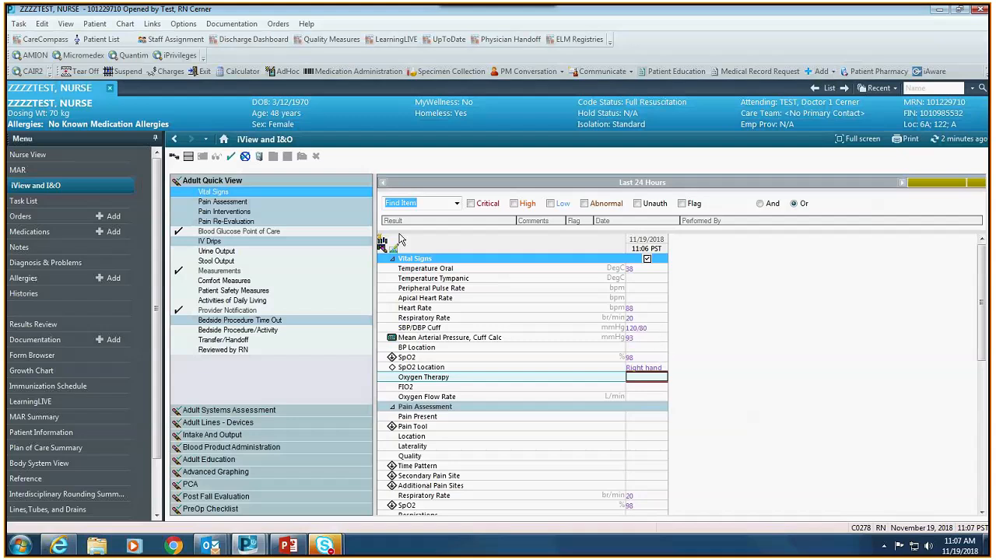
left_click(233, 158)
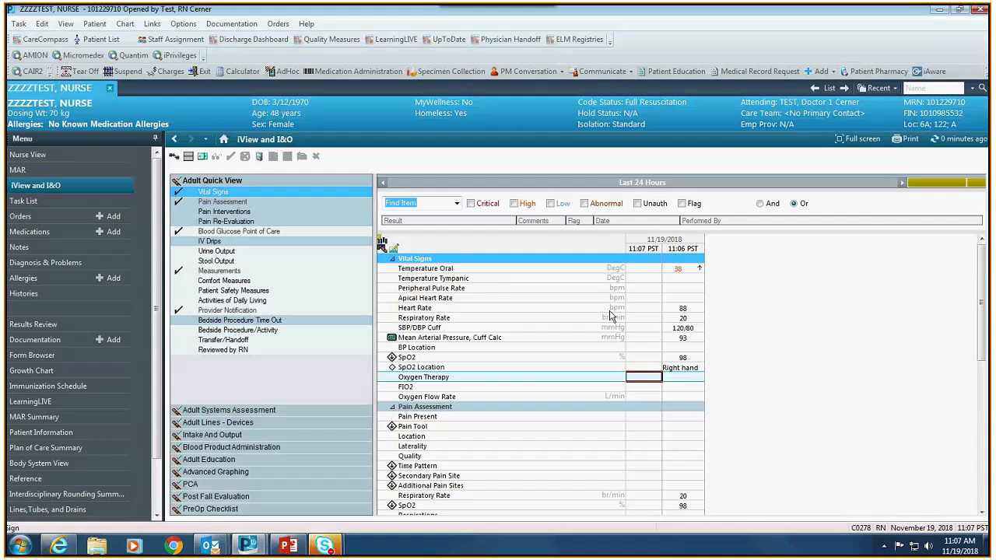
- Modify the 11:06 heart rate result from 88 to 70 and sign the correction
double_click(691, 311)
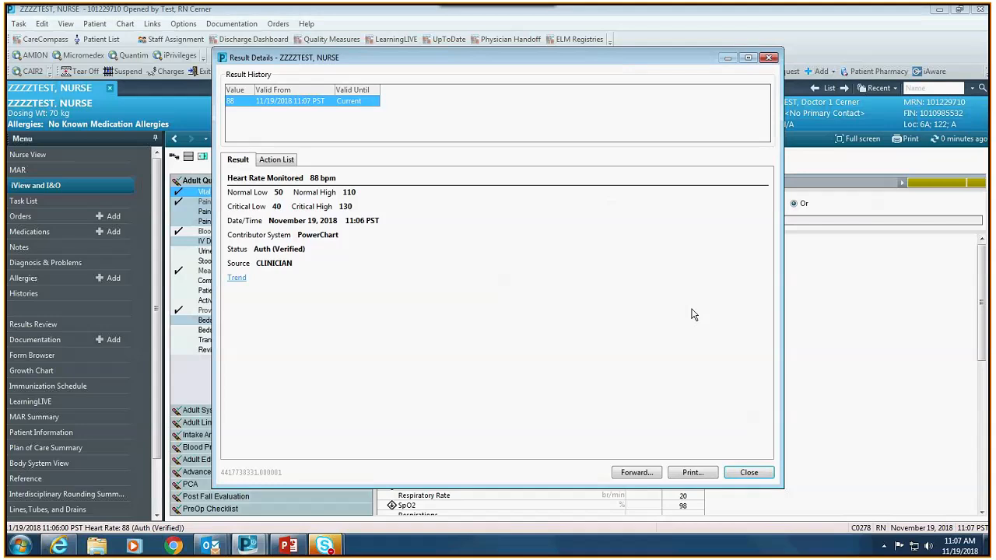
key("Escape")
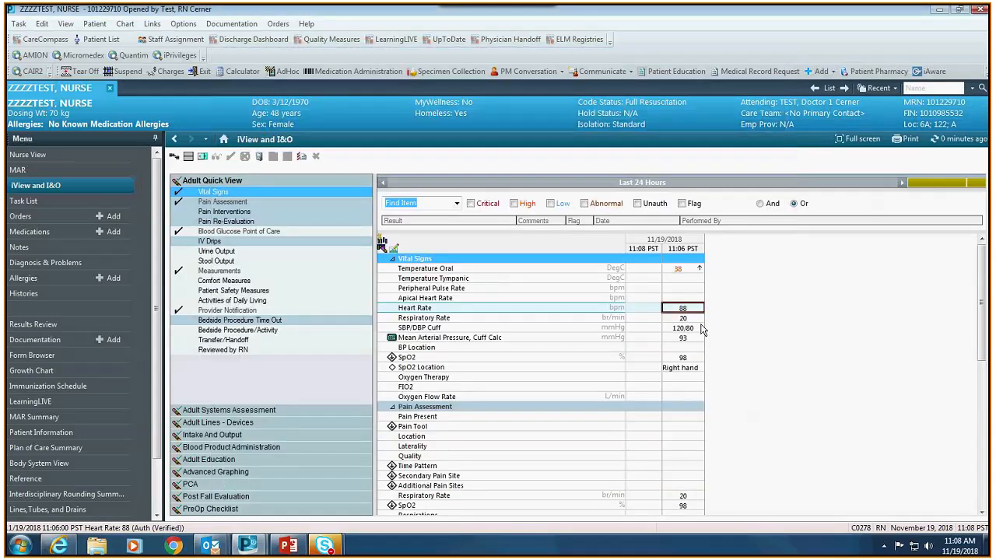
right_click(701, 330)
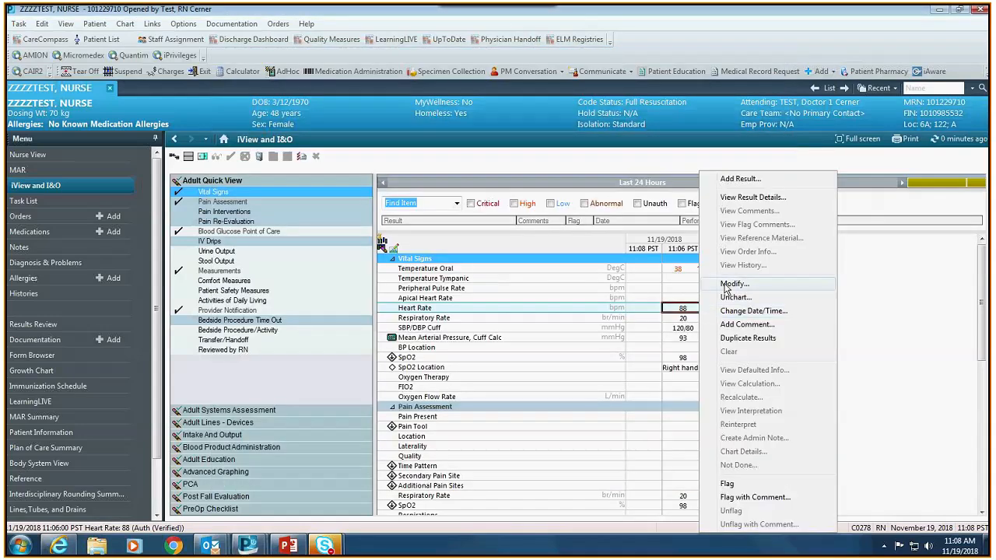
left_click(726, 286)
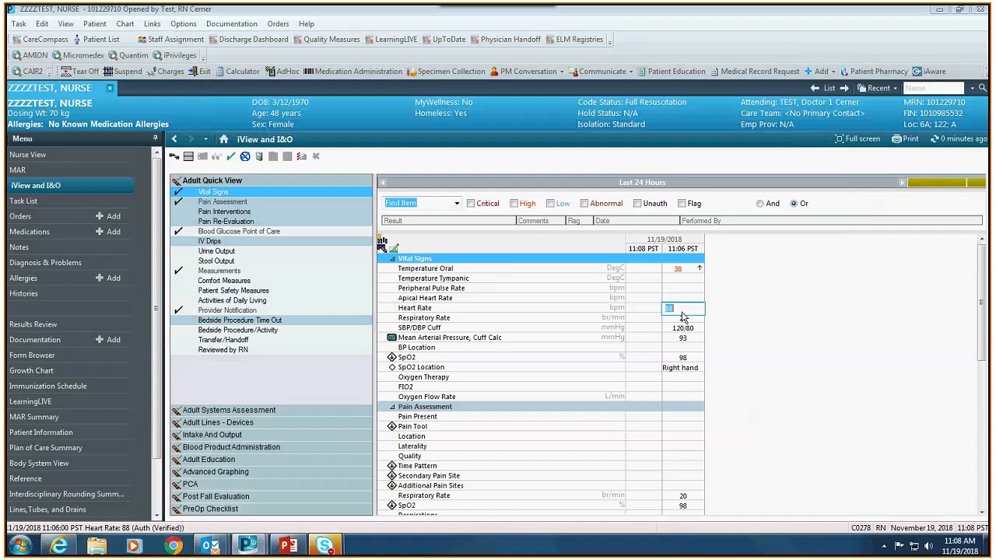
type("70")
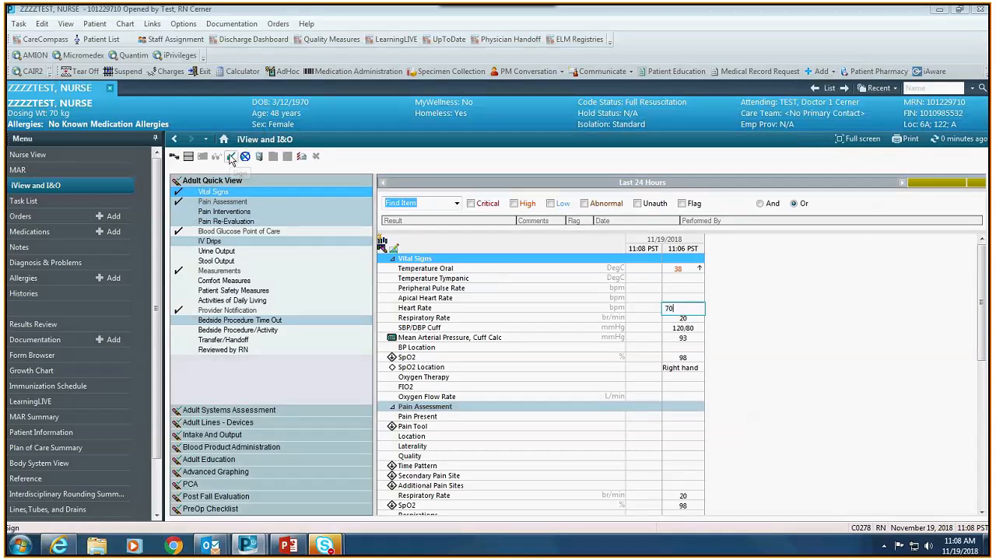
left_click(231, 158)
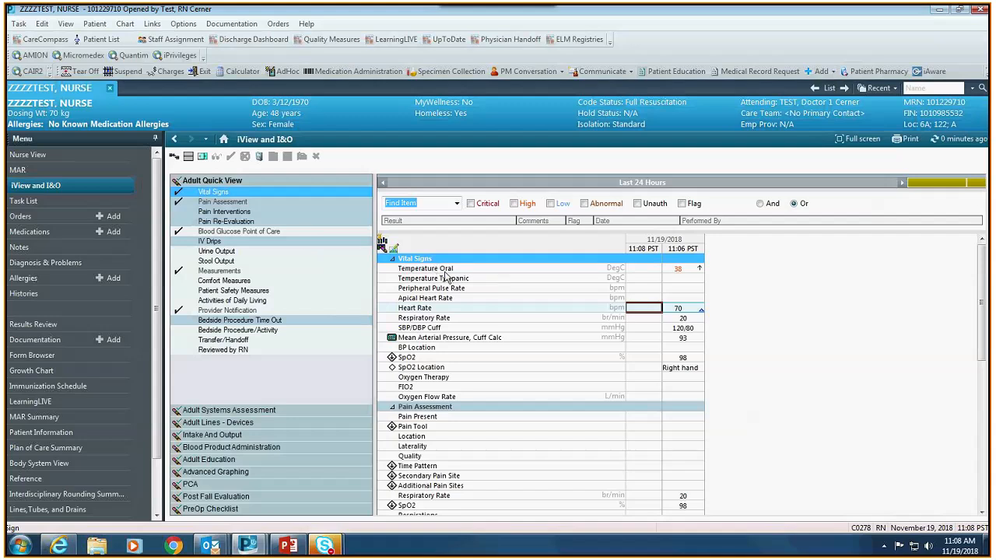
- Turn on the Temperature Axillary row under Vital Signs in Customize View
left_click(382, 249)
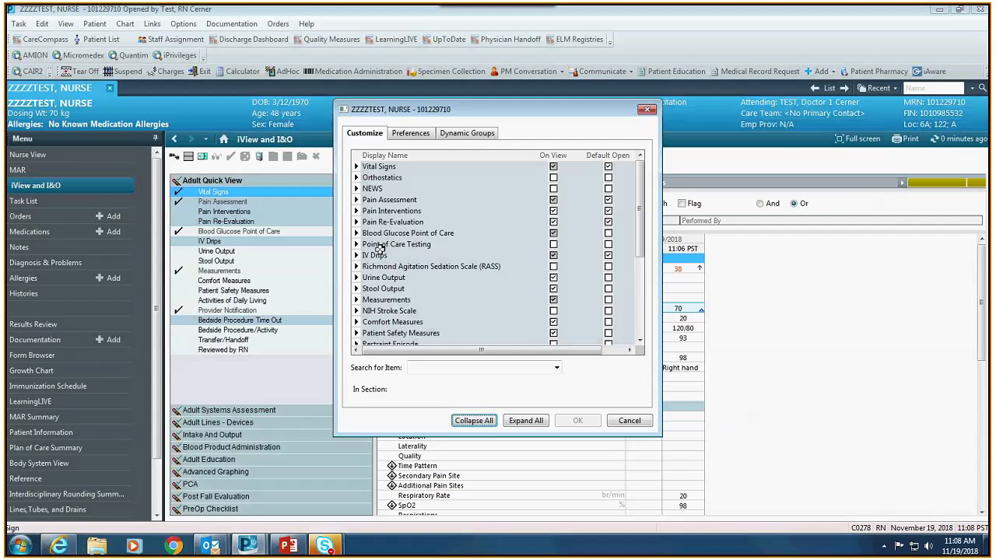
left_click(357, 167)
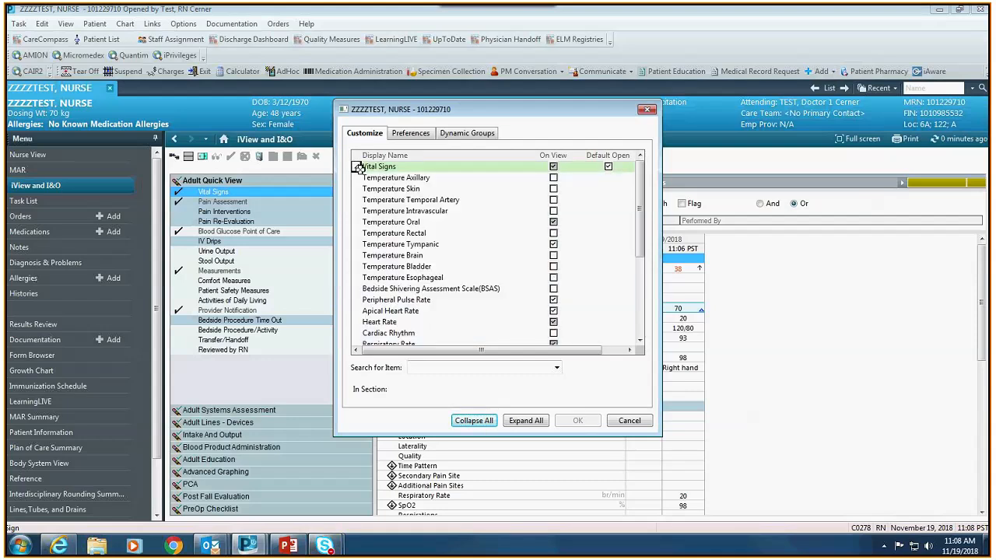
left_click(398, 177)
left_click(553, 178)
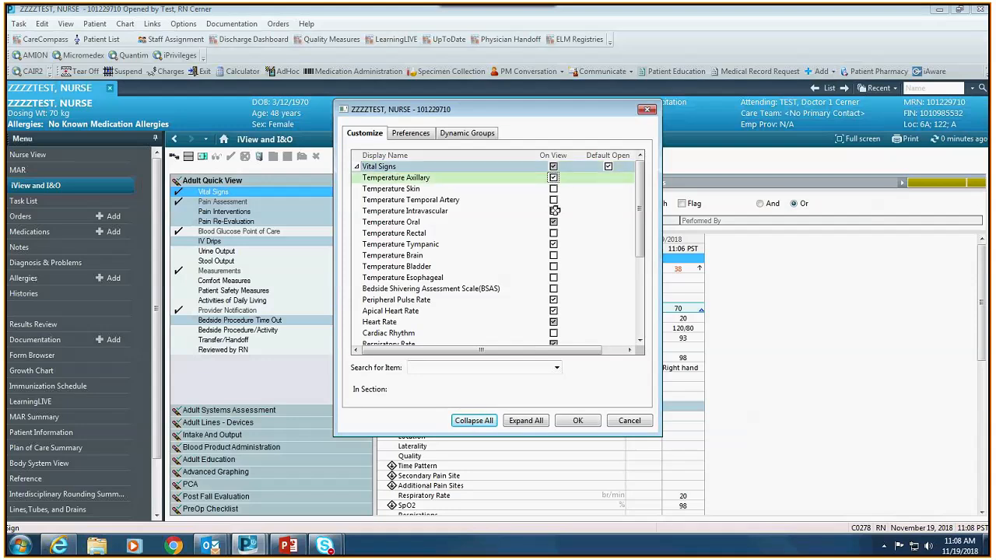
left_click(596, 421)
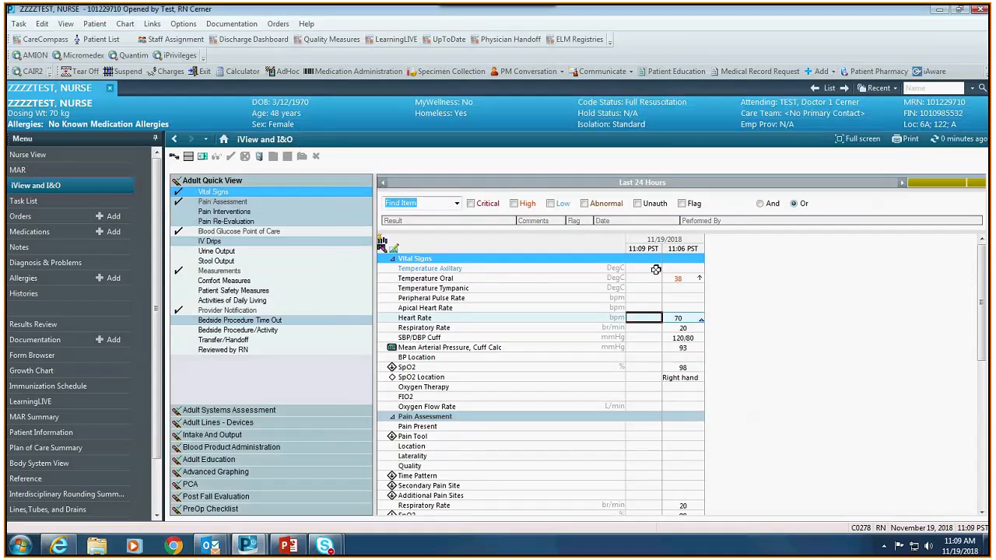
- Sign an 11:09 axillary temperature of 38.1, then display the Provider Notification rows
left_click(656, 269)
type("38.1")
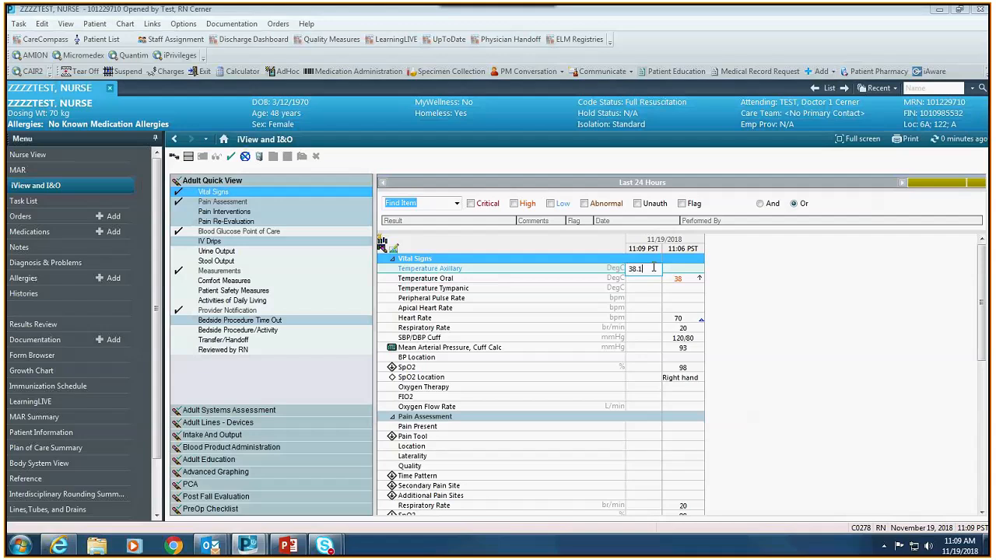
left_click(231, 155)
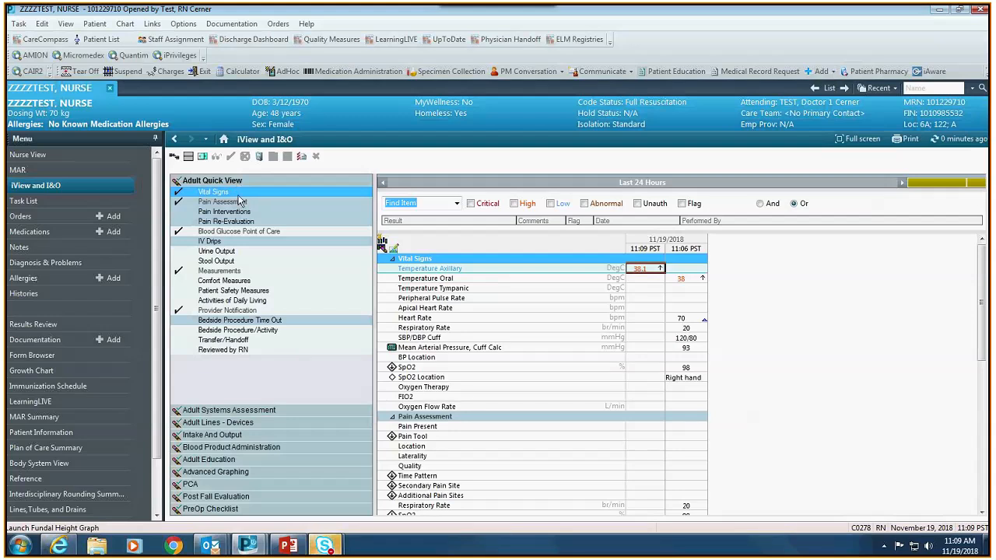
left_click(251, 310)
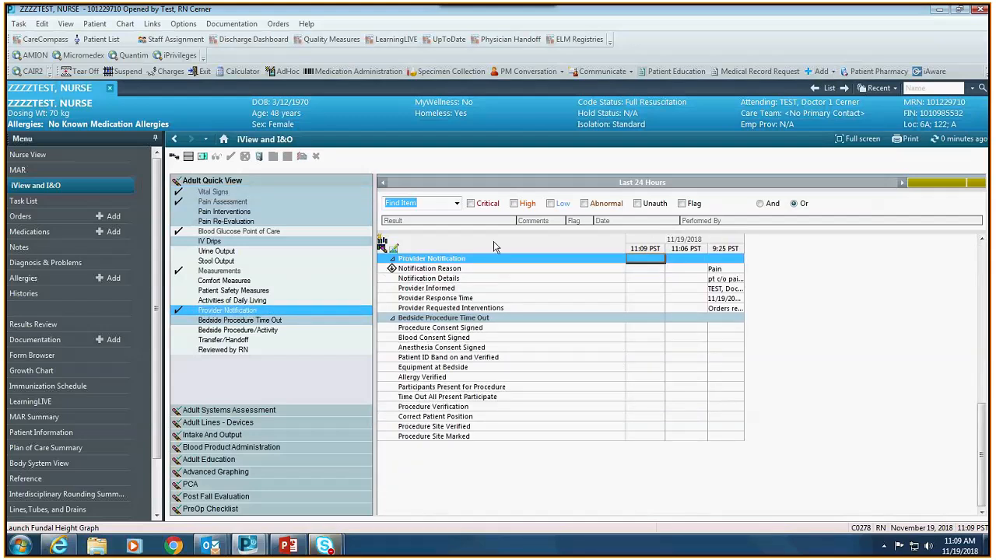
- Set the notification reason to Critical lab result with notification details 'test'
left_click(649, 268)
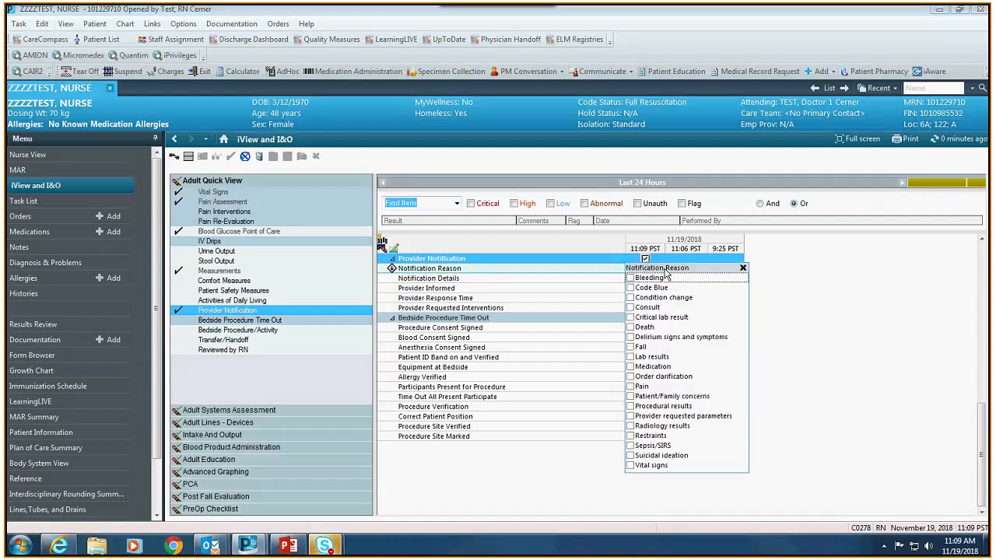
left_click(631, 318)
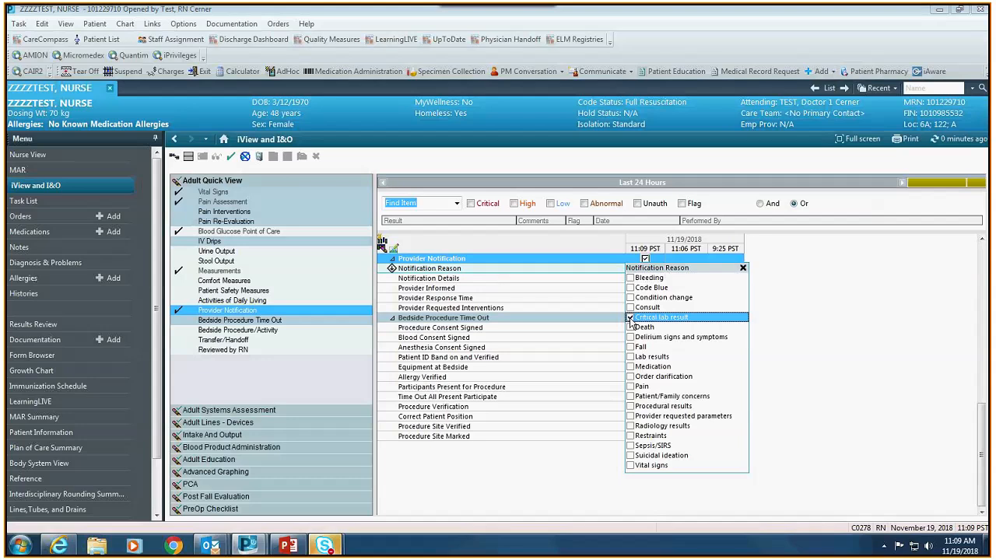
left_click(617, 301)
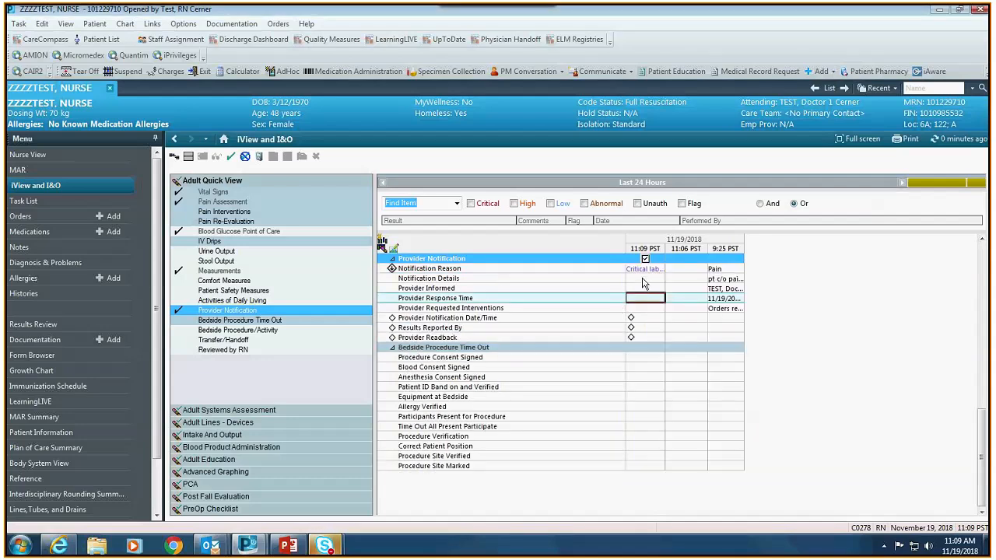
left_click(643, 279)
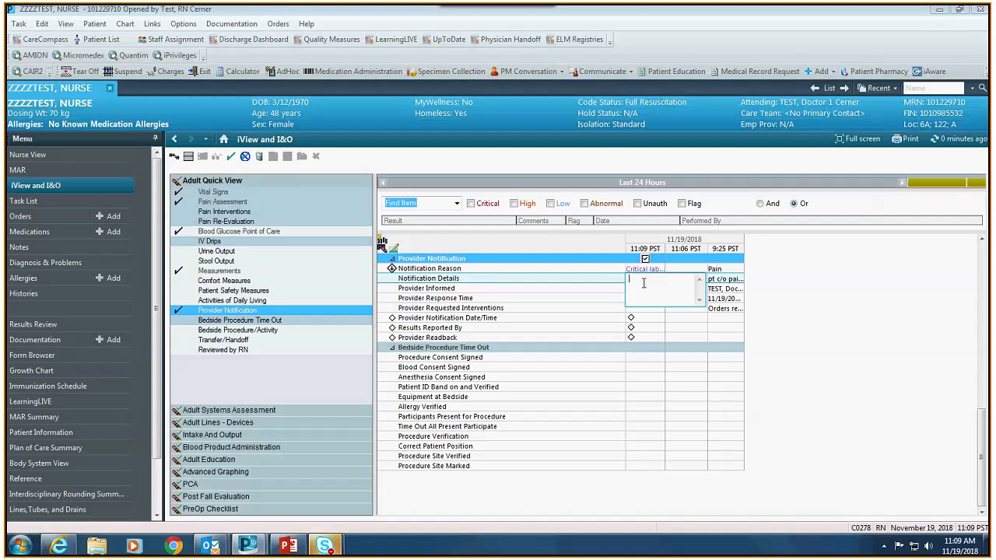
type("test")
left_click(652, 289)
- Record the care manager as the informed provider, answer provider readback, and sign
type("test")
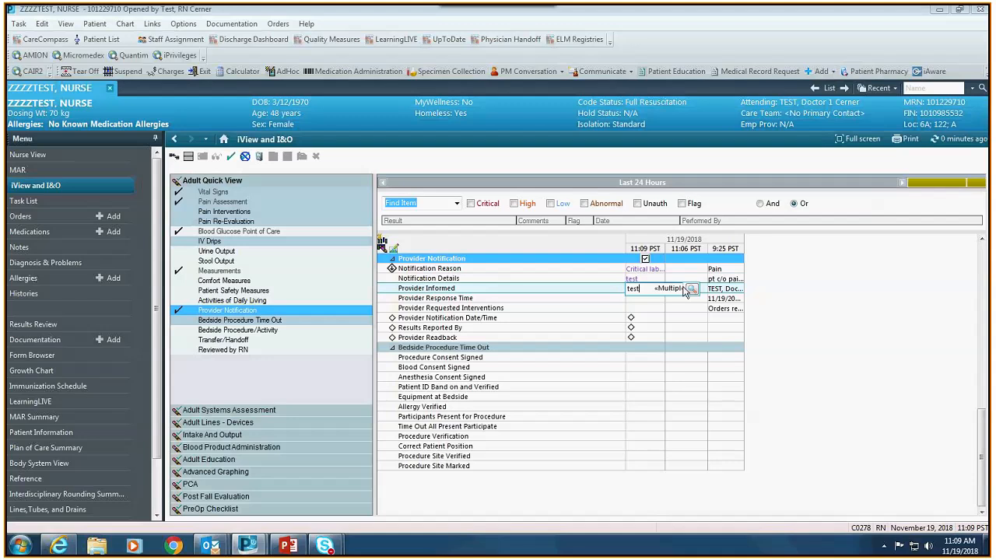
left_click(691, 288)
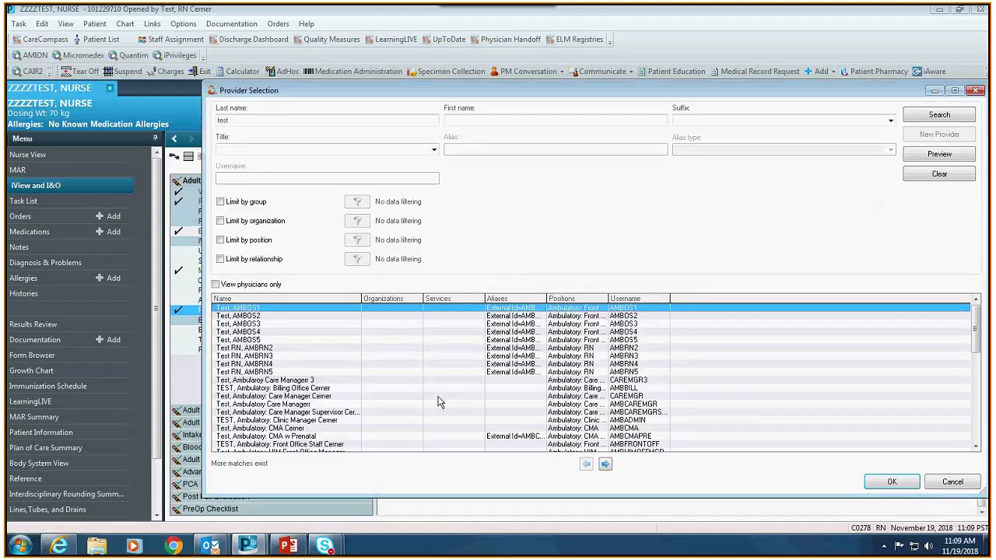
left_click(438, 404)
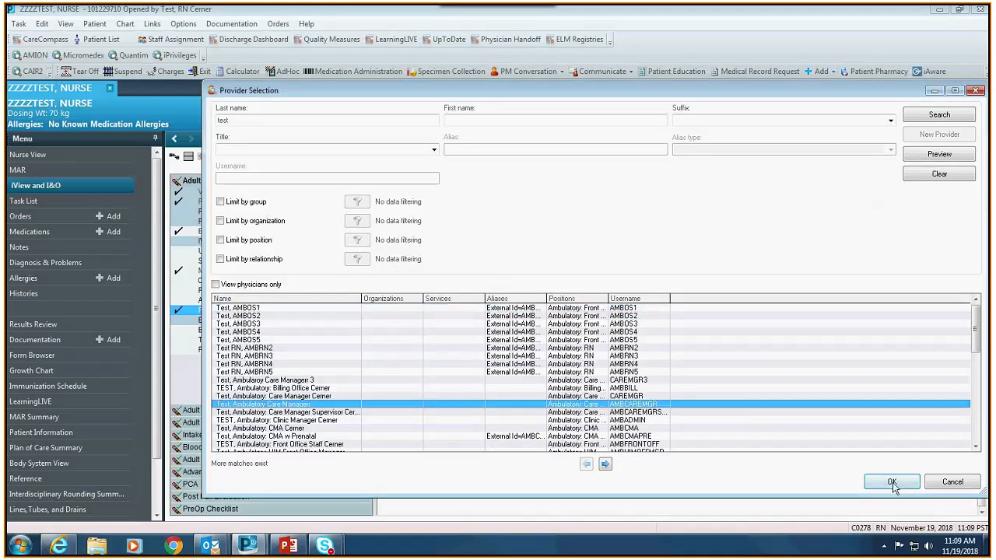
left_click(892, 481)
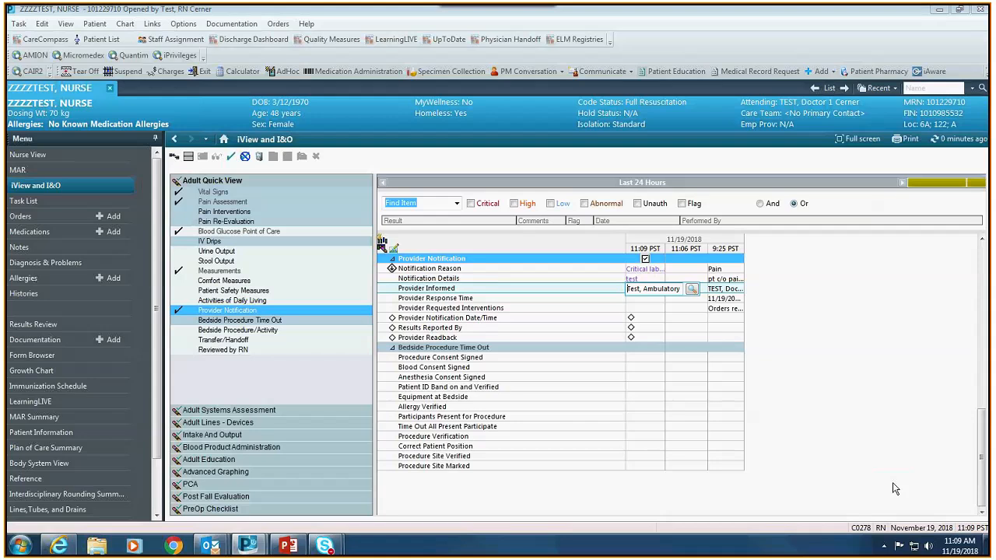
left_click(651, 319)
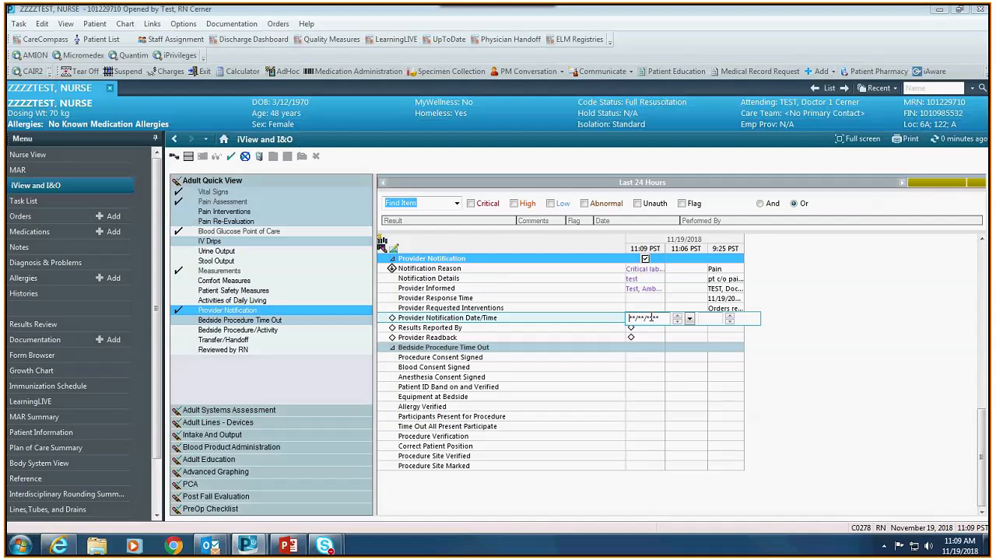
left_click(633, 339)
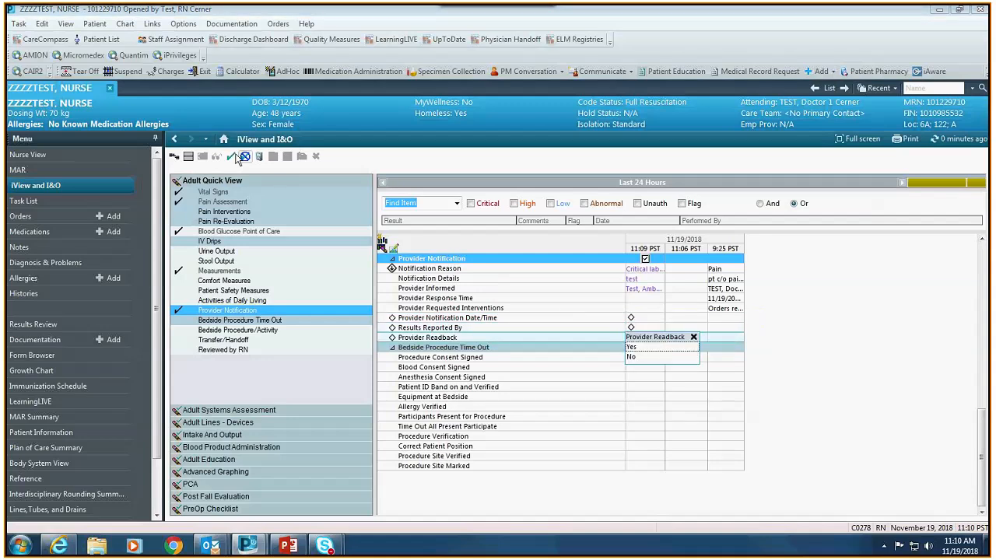
left_click(235, 158)
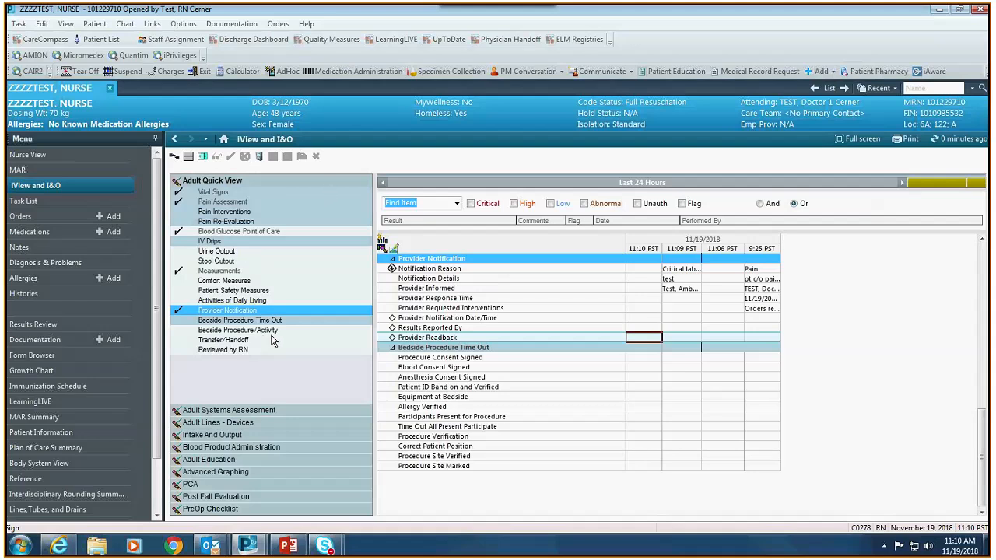
- Open the Adult Lines - Devices band showing the left upper arm Peripheral IV rows
left_click(265, 427)
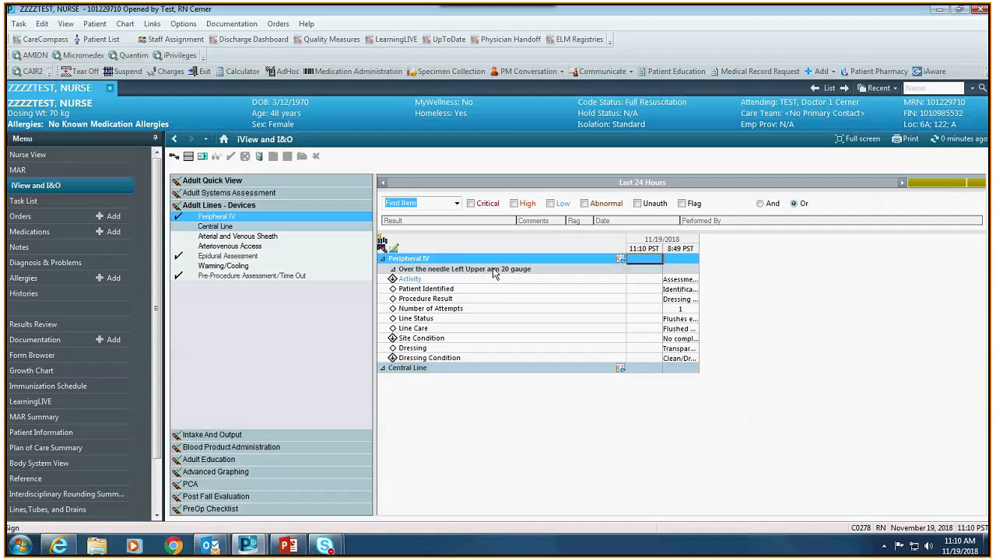
- Add a new Peripheral IV entry: over-the-needle catheter, Right Upper arm, 22 gauge
left_click(620, 260)
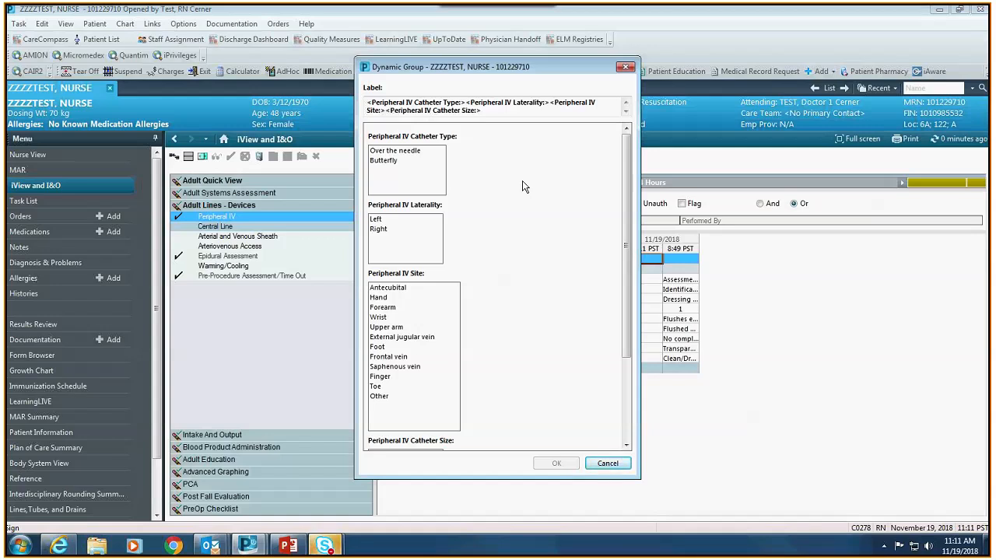
left_click(420, 151)
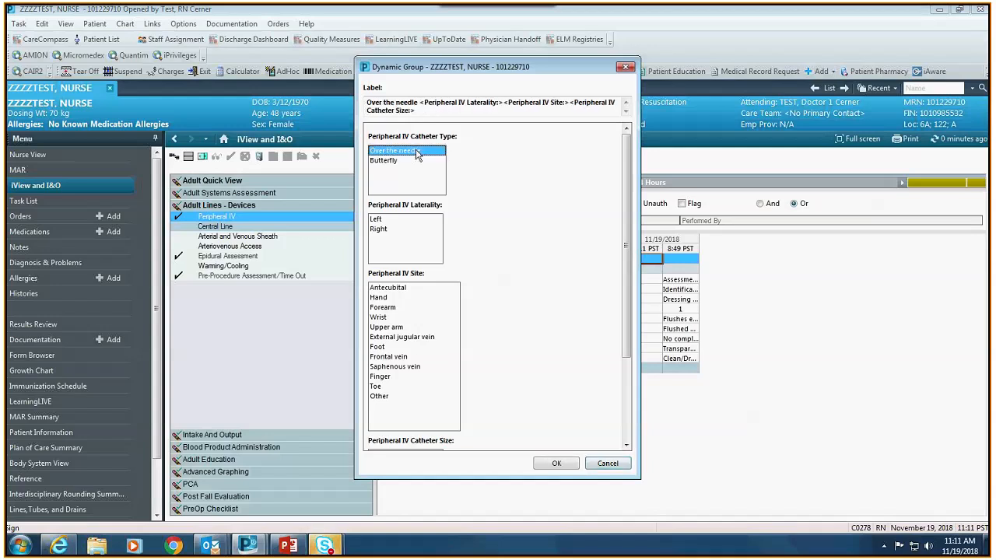
left_click(384, 230)
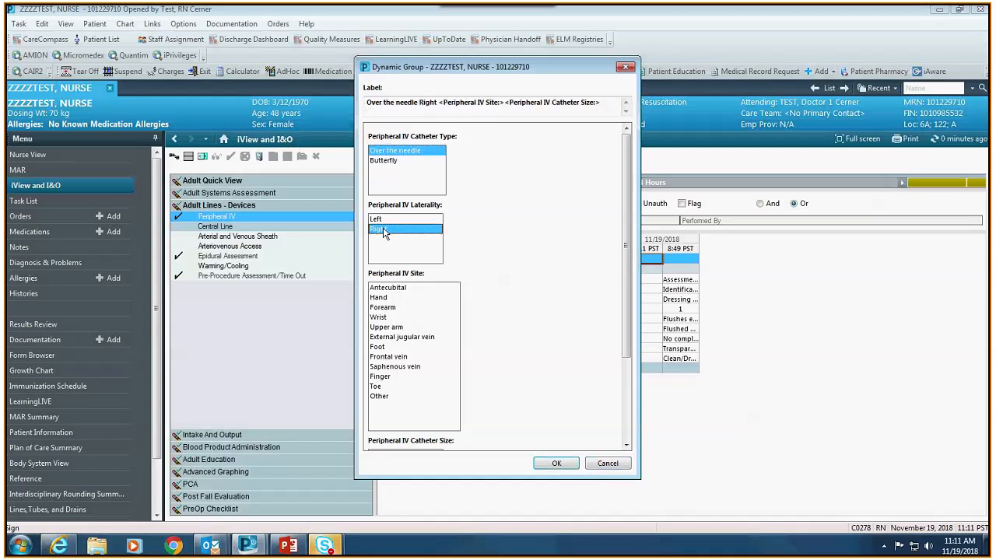
left_click(391, 328)
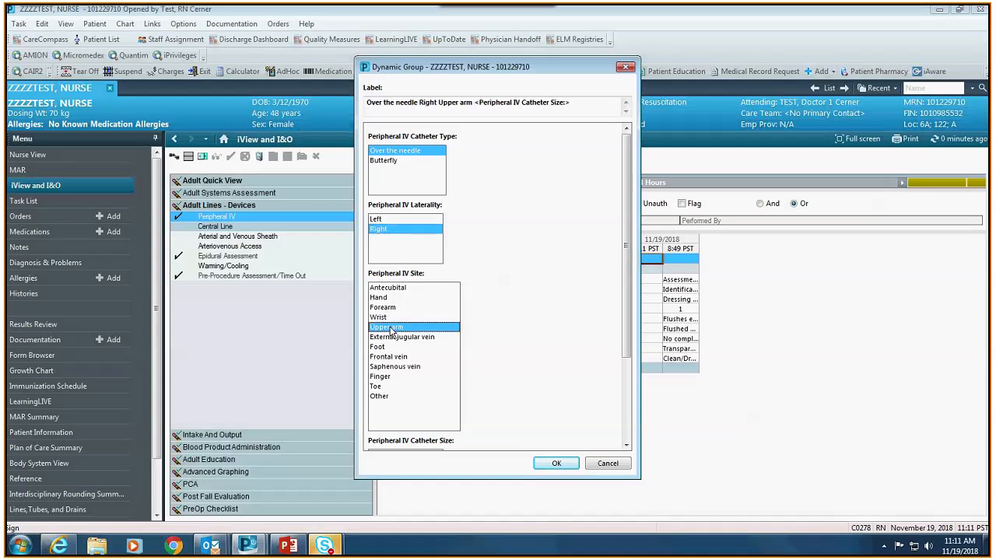
scroll(395, 382, "down", 3)
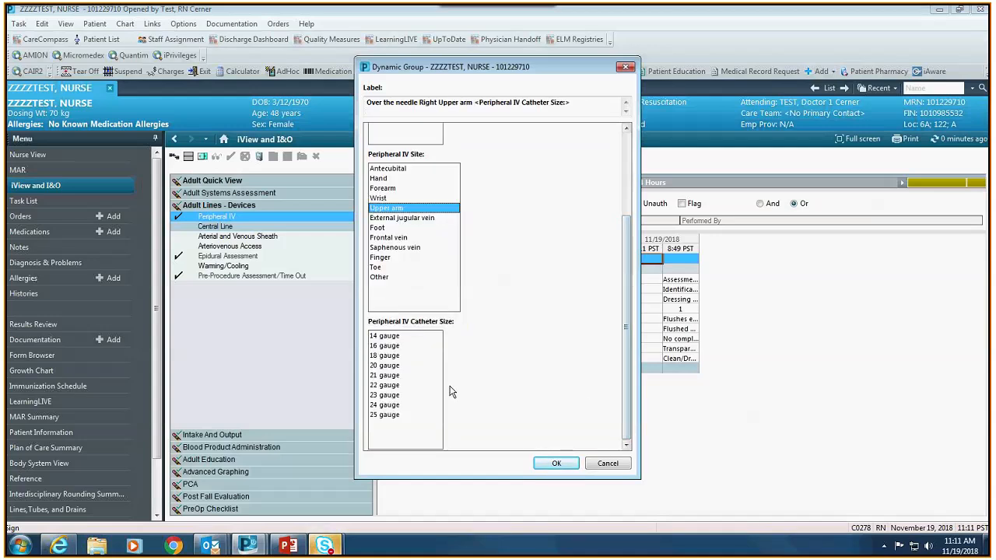
left_click(398, 386)
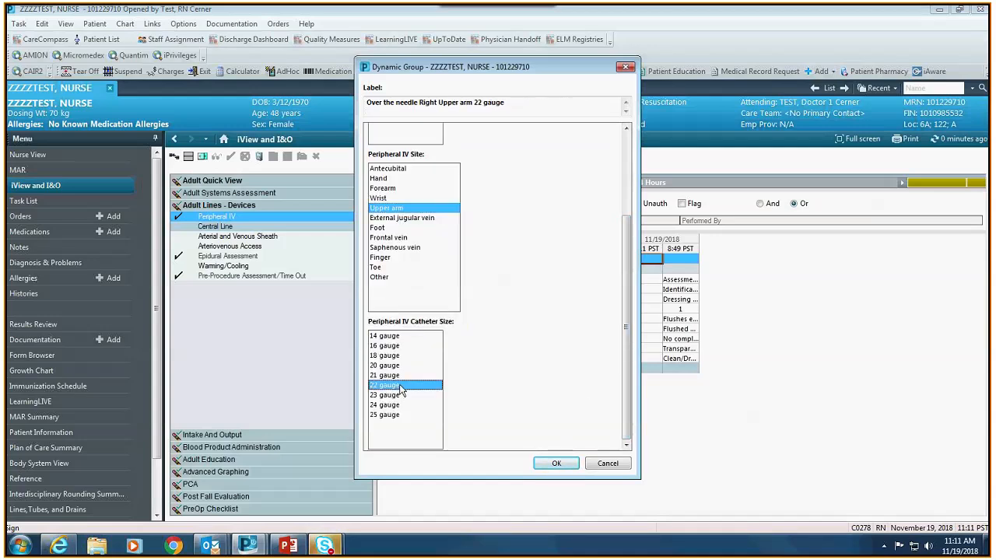
left_click(554, 463)
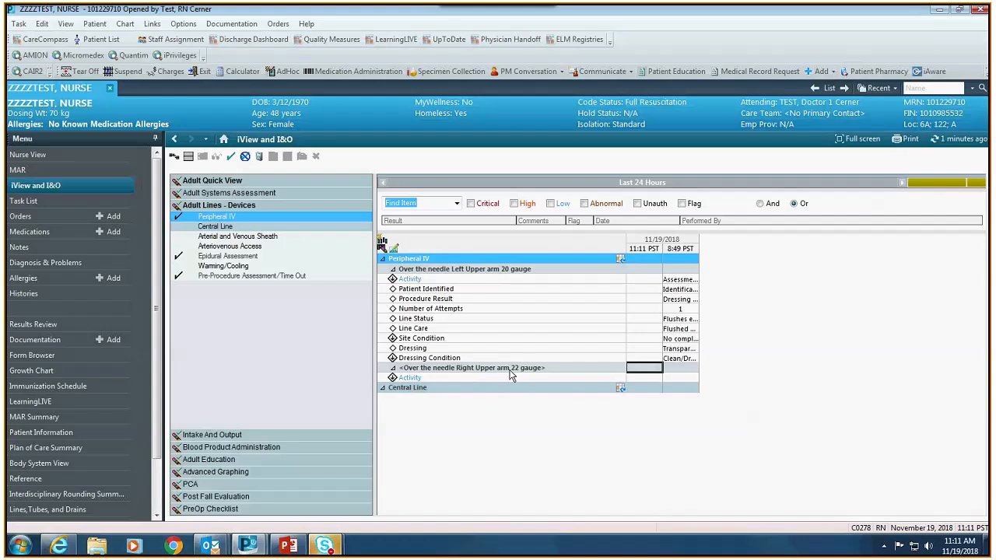
- Chart the IV activity as Assessment and Insert new site, with patient identified by identification band
left_click(652, 373)
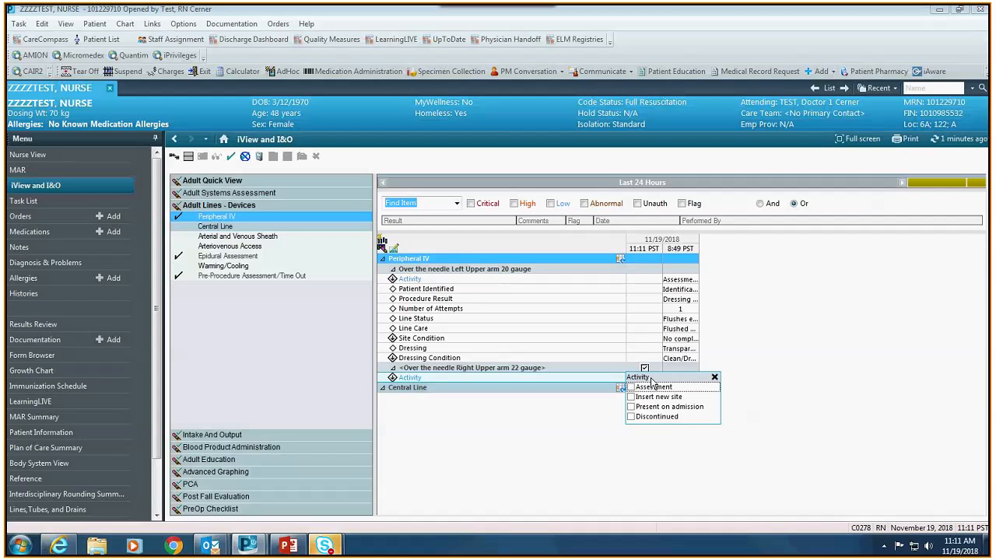
left_click(653, 387)
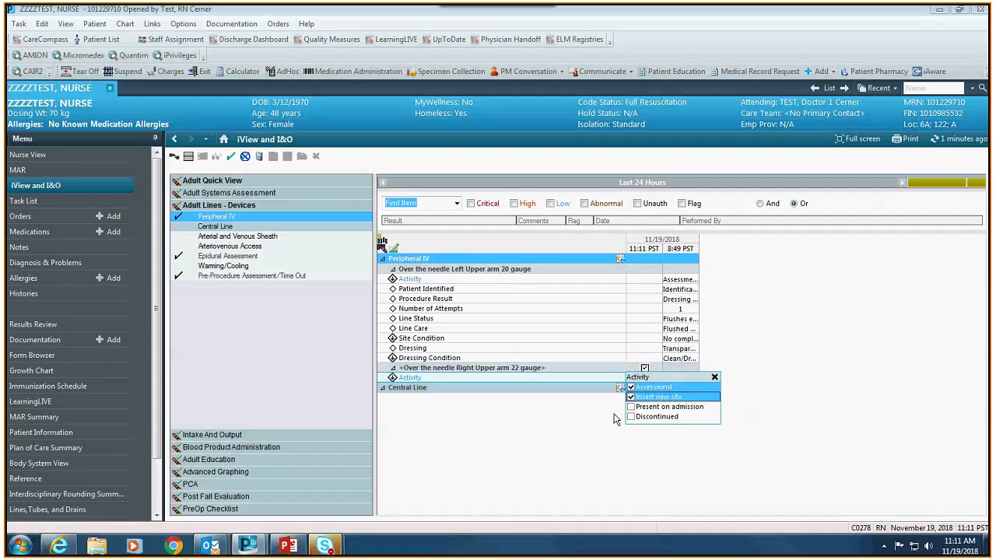
left_click(607, 424)
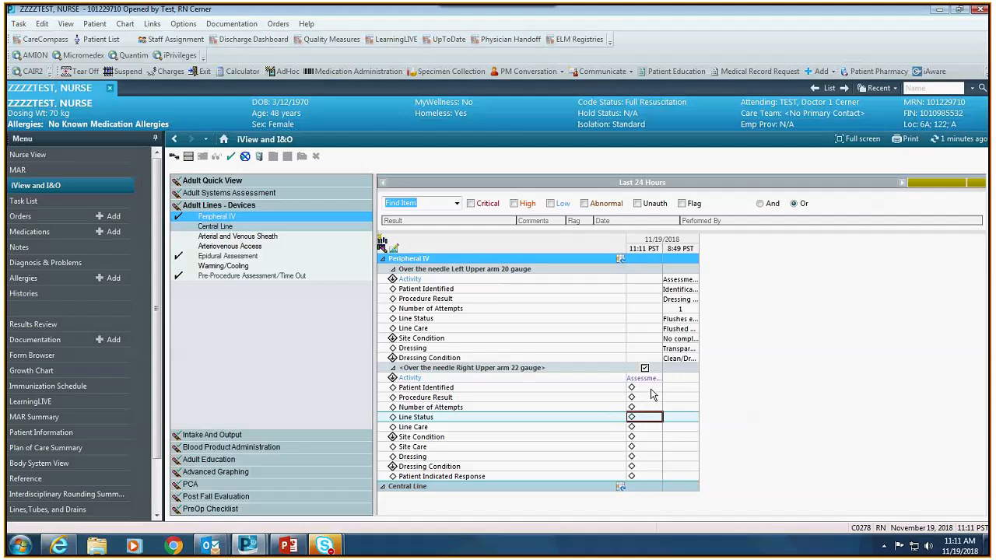
left_click(651, 387)
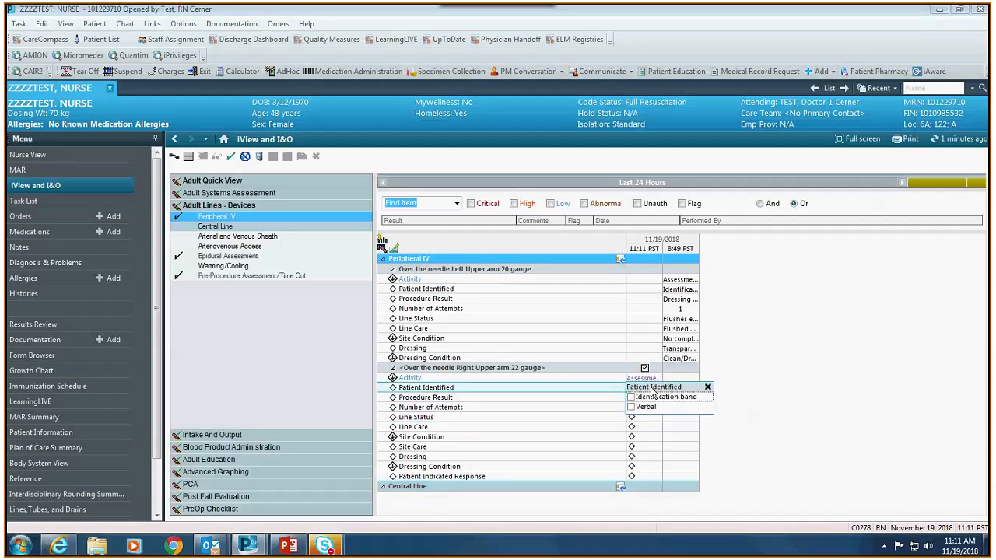
left_click(652, 397)
- Record the procedure result as dressing dated, sign the IV charting, and go to Intake And Output
left_click(642, 399)
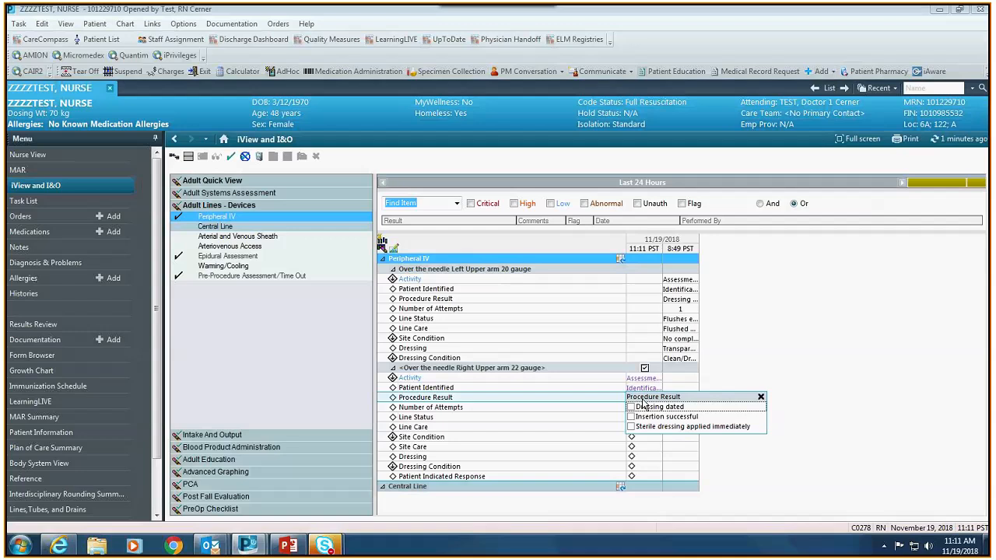
left_click(643, 407)
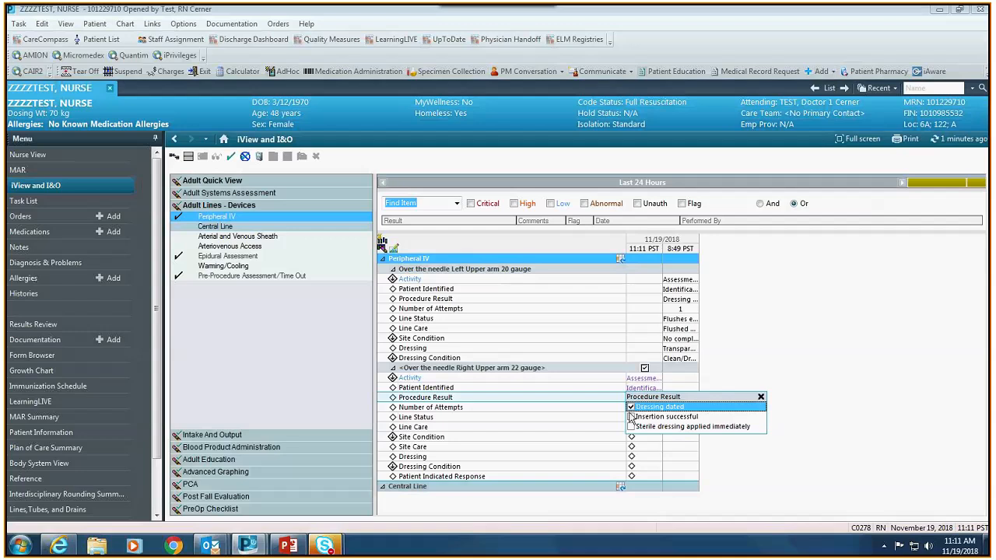
left_click(620, 420)
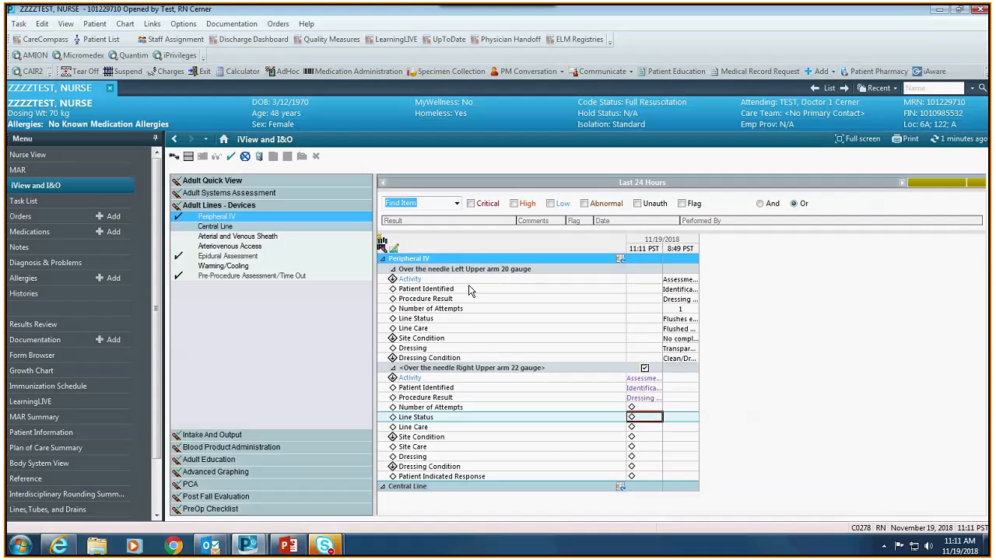
left_click(232, 158)
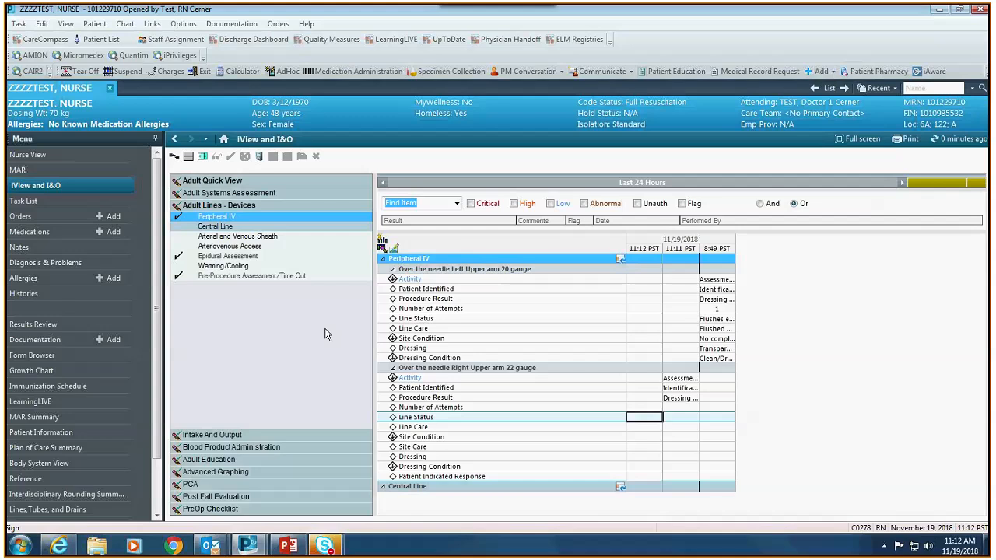
left_click(233, 438)
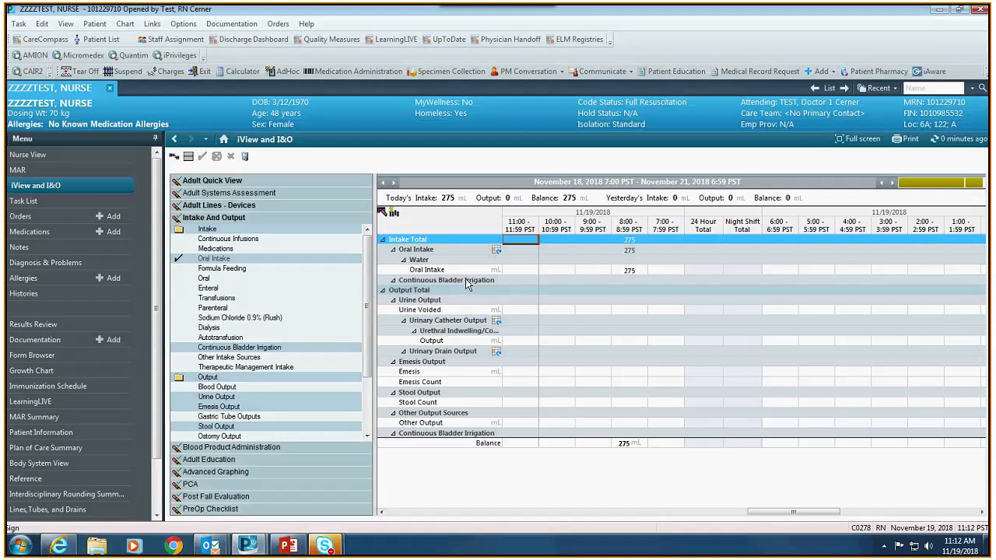
- Add a 'Juice' oral intake group to the Intake And Output flowsheet
left_click(497, 251)
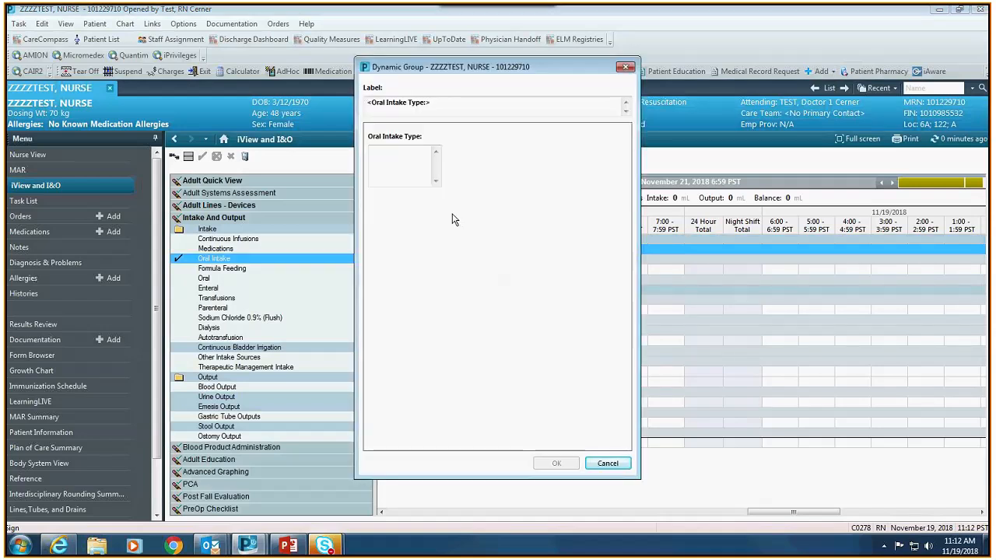
left_click(407, 166)
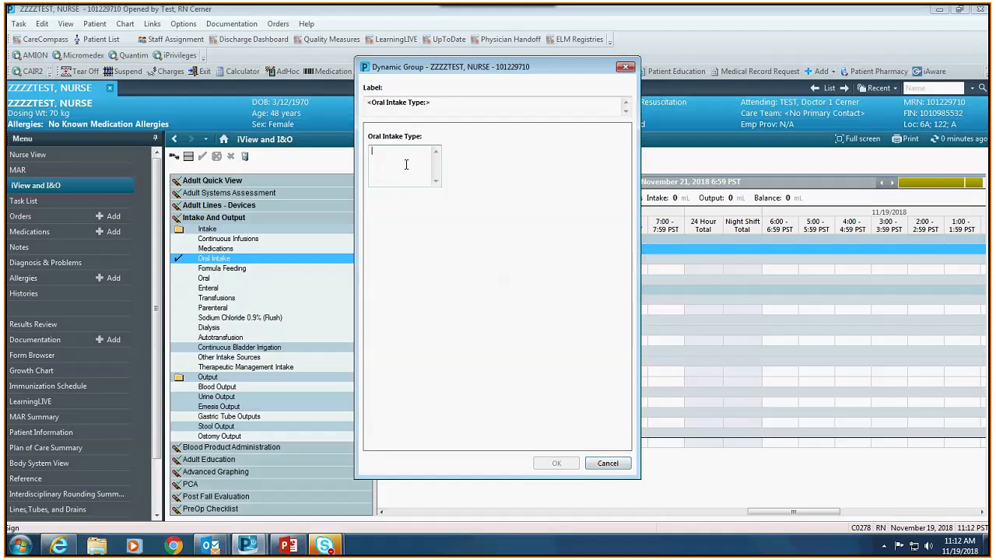
type("Juice")
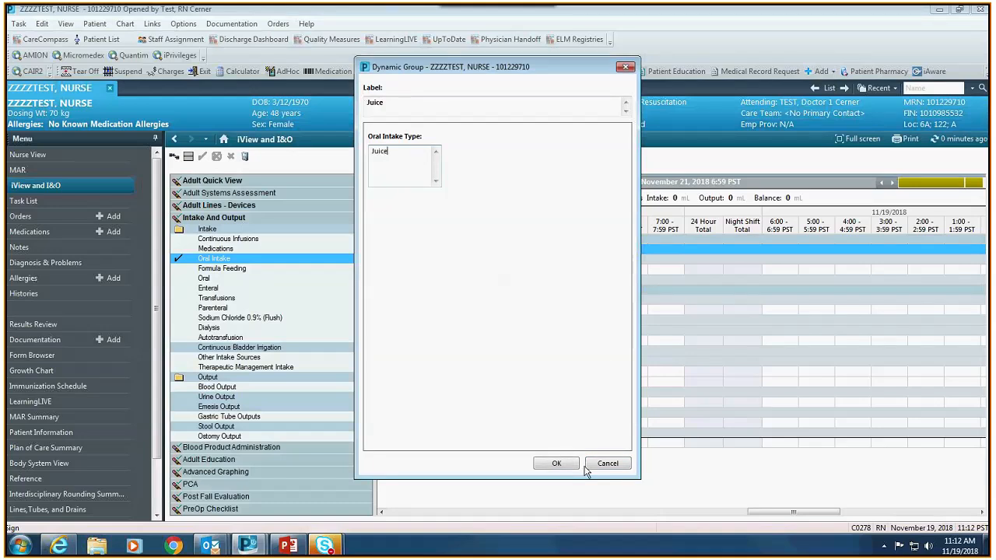
left_click(556, 463)
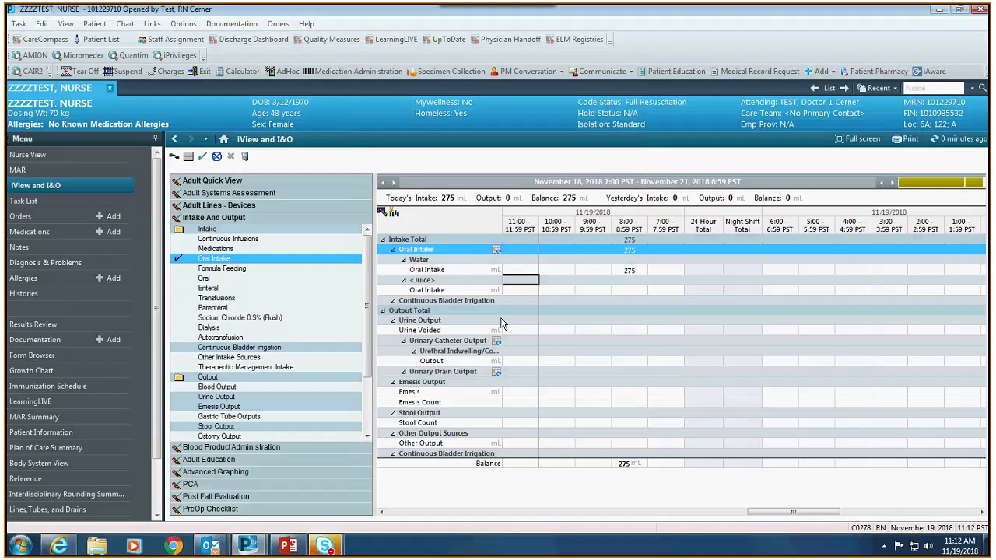
- Enter and sign 120 mL of juice intake for the 11:00 hour
left_click(534, 288)
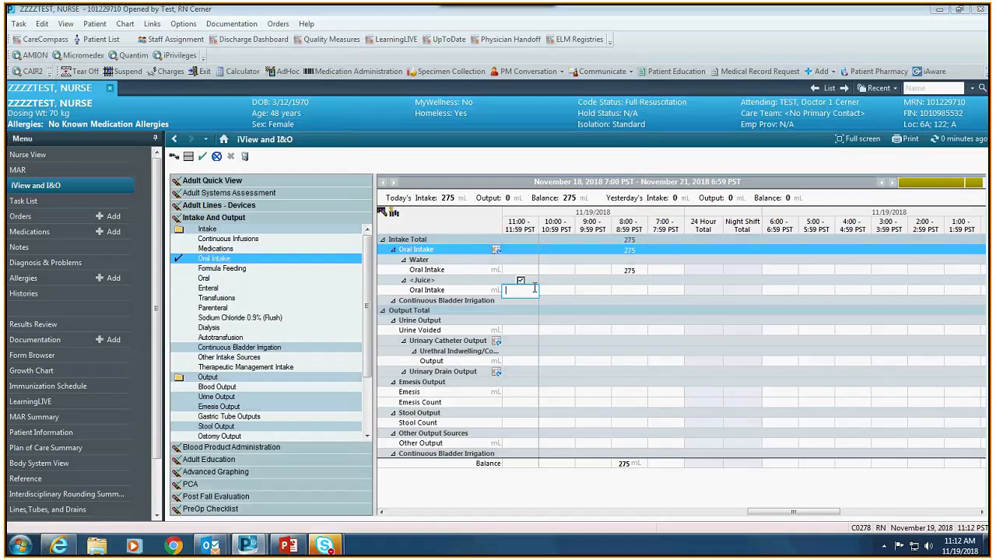
type("120")
left_click(203, 158)
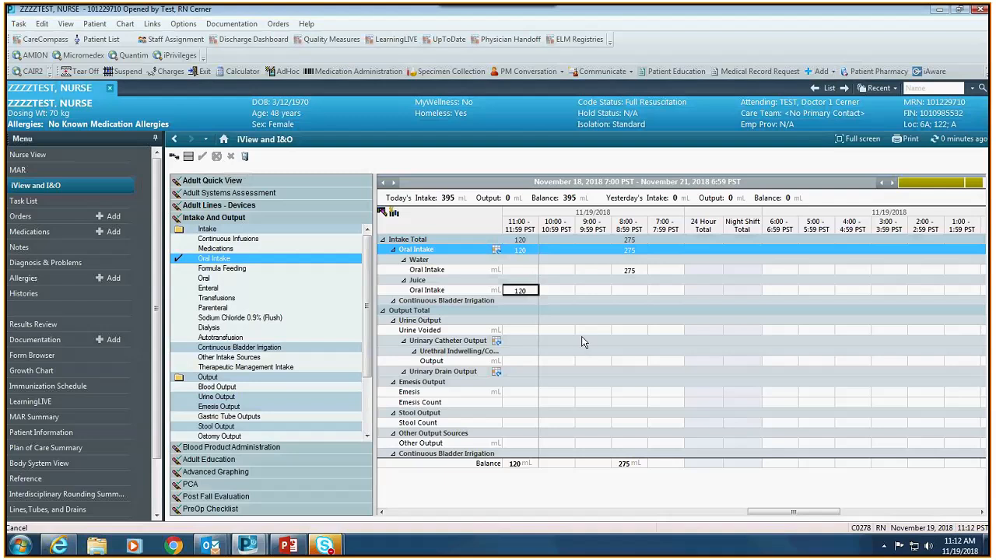
- Enter and sign 200 mL urinary catheter output at 11:00, then return to Adult Quick View
left_click(523, 359)
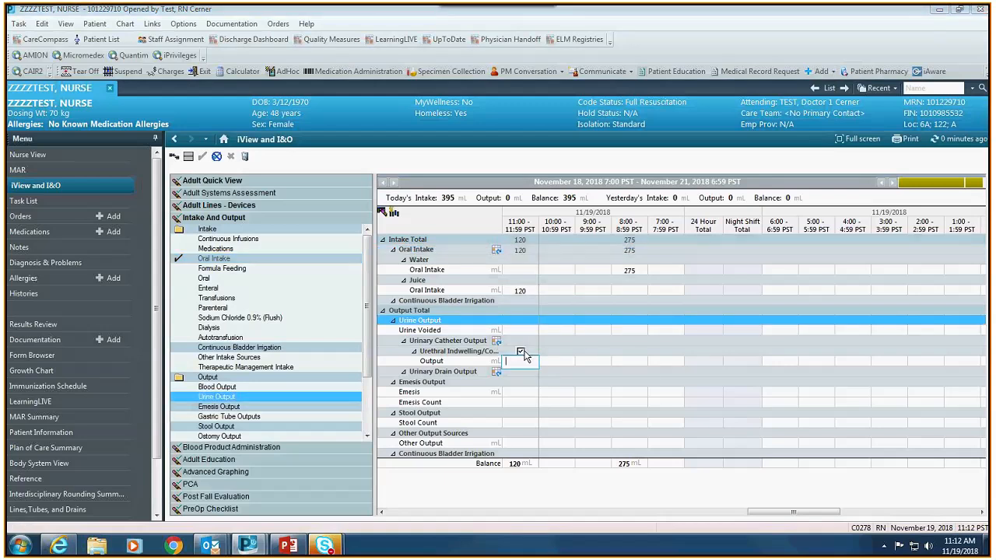
type("200")
left_click(205, 157)
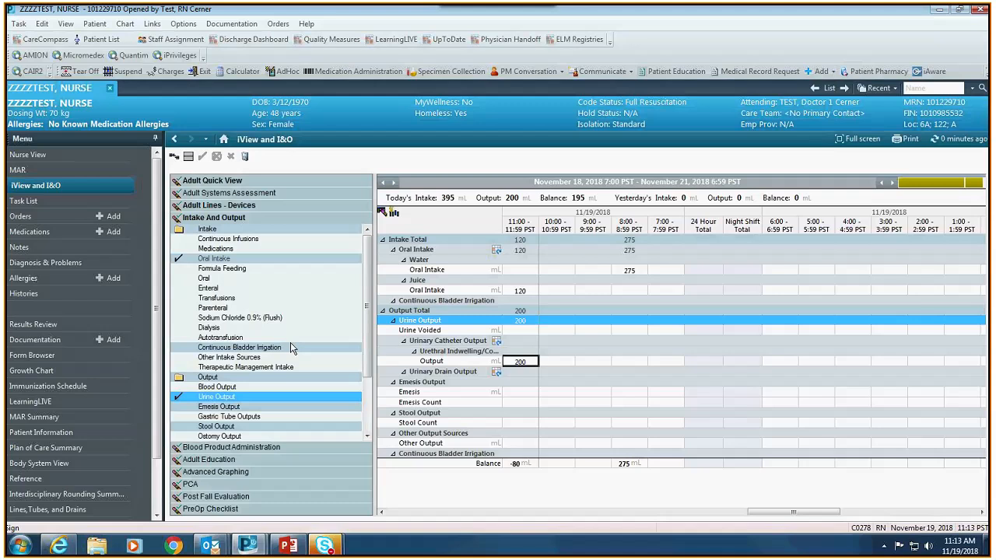
left_click(241, 181)
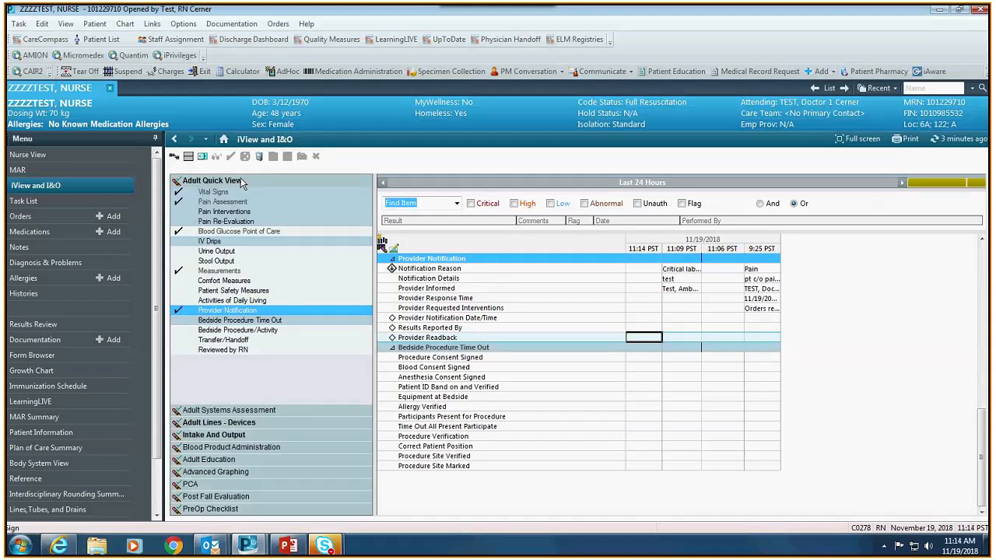
- Display Vital Signs showing the 11:06 readings: temperature 38, heart rate 70, BP 120/80, SpO2 98
left_click(228, 193)
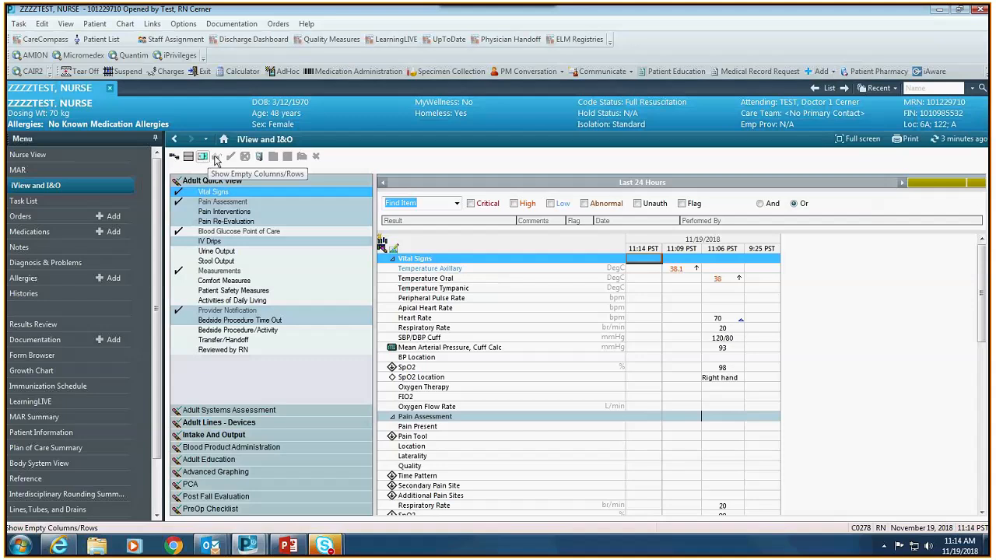
left_click(261, 159)
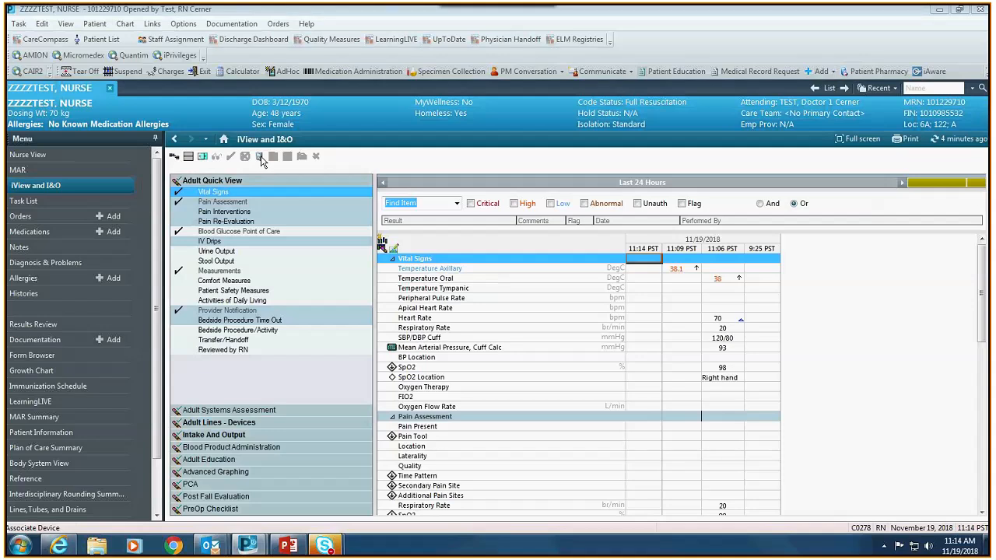
left_click(261, 157)
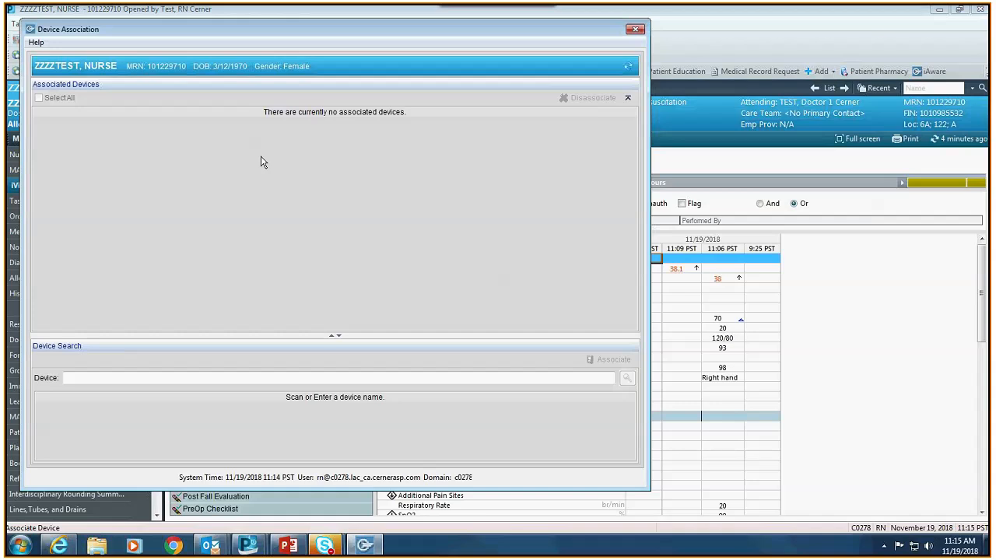
mouse_move(46, 70)
left_click(93, 378)
left_click(80, 379)
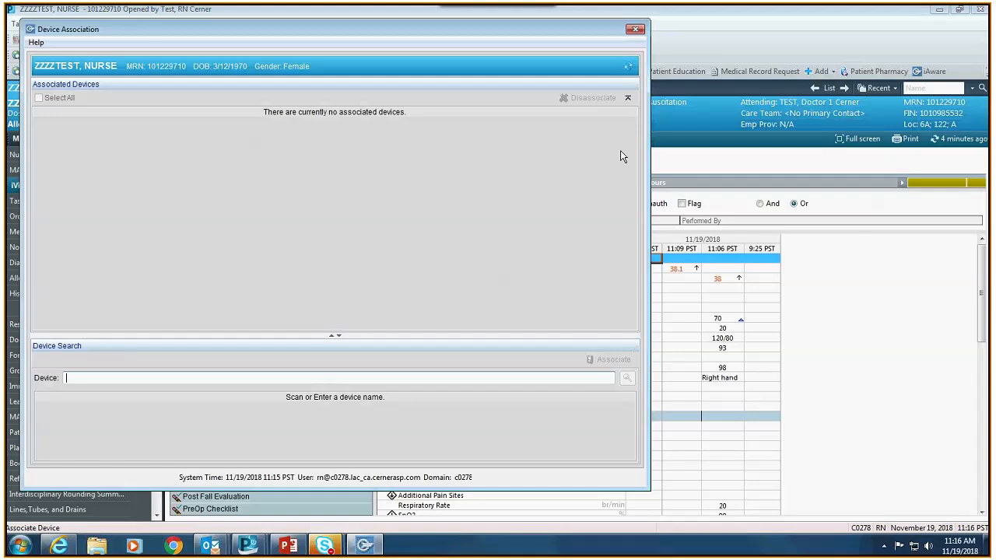
left_click(635, 31)
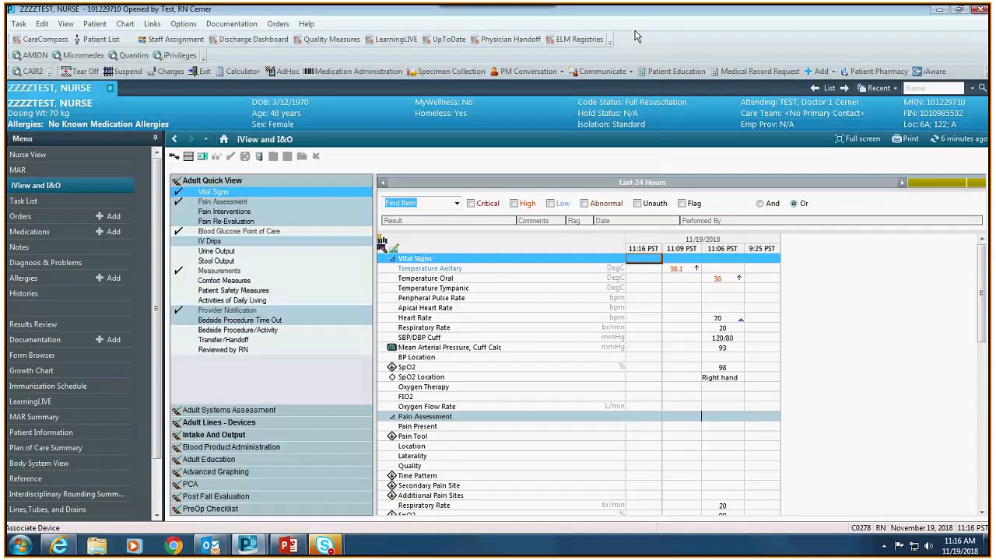